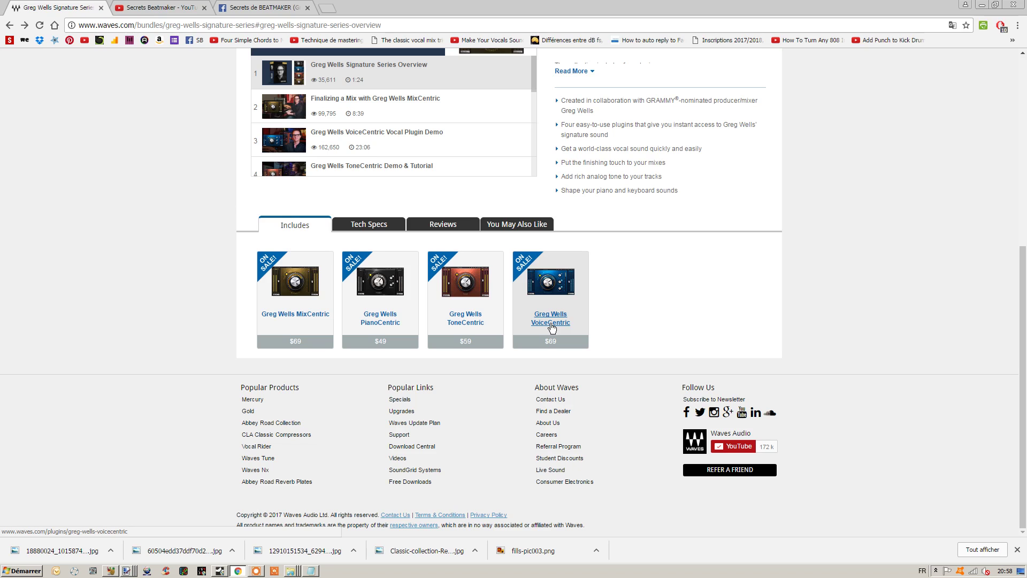
# - Look over the Greg Wells Signature Series product page and the four plugins it includes
pyautogui.scroll(4, 46, 355)
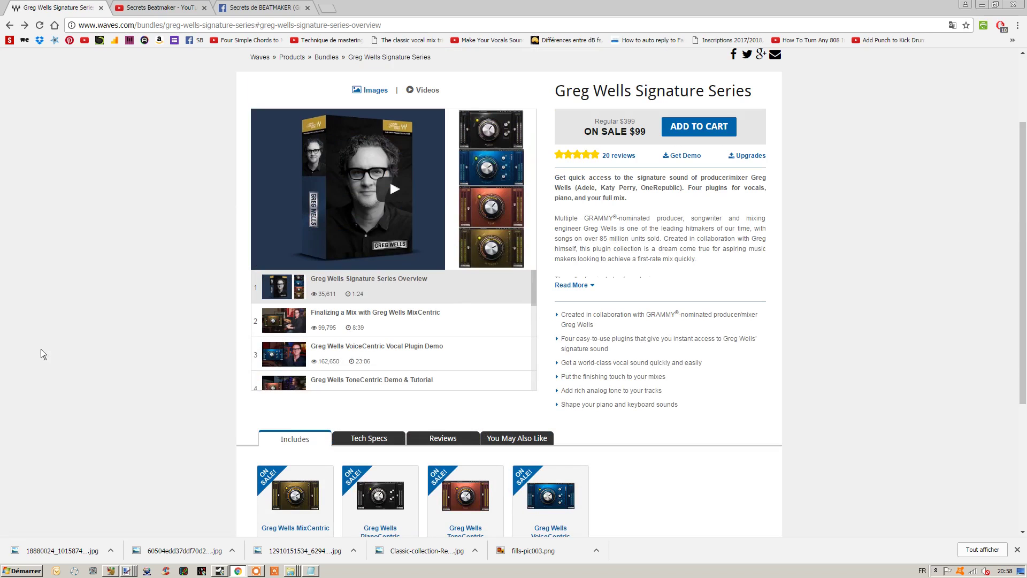
pyautogui.scroll(2, 41, 349)
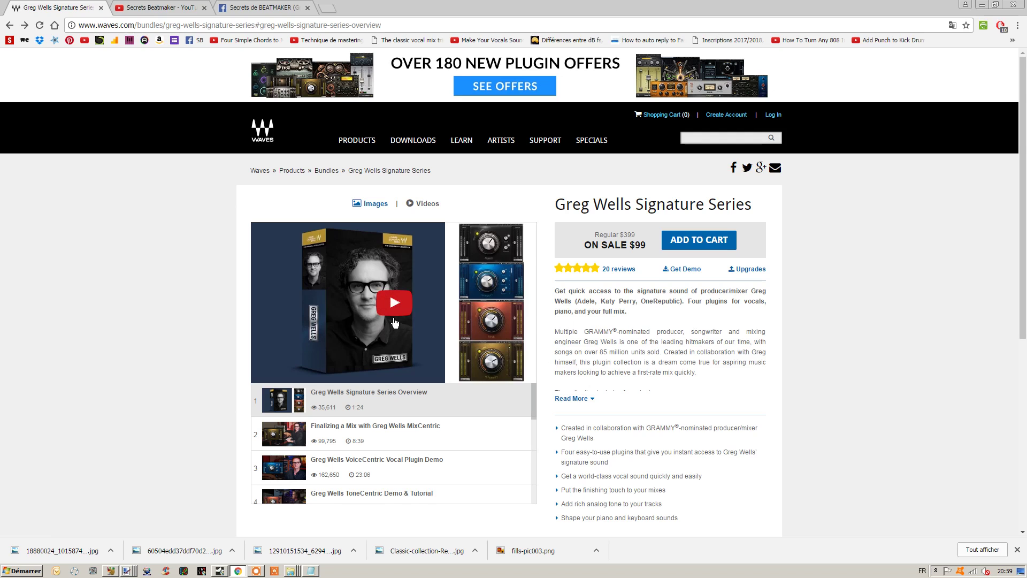
pyautogui.scroll(-6, 155, 387)
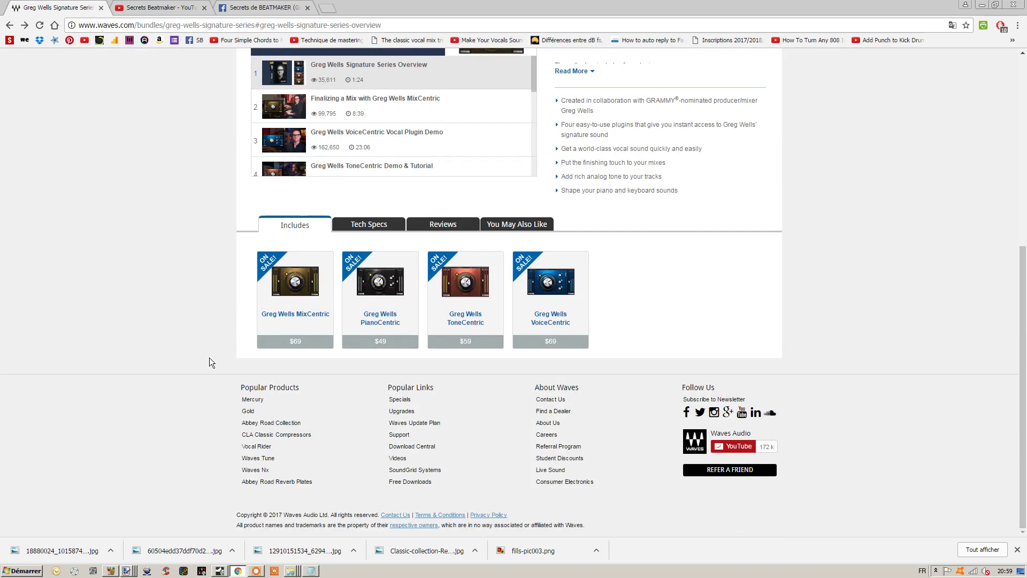
# - Switch to the Studio One song and go through its vocals and mix tracks
pyautogui.click(256, 571)
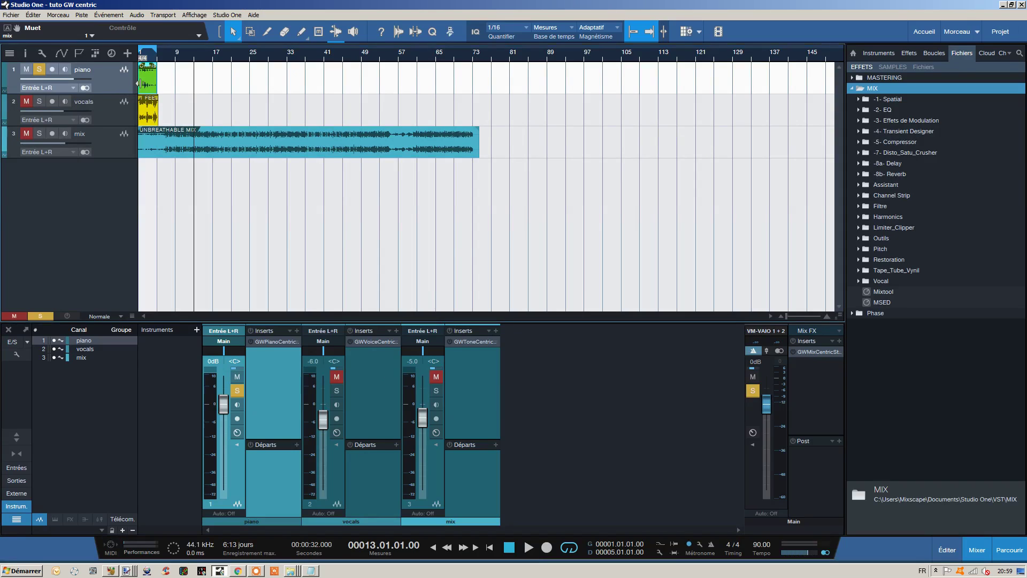
pyautogui.click(120, 111)
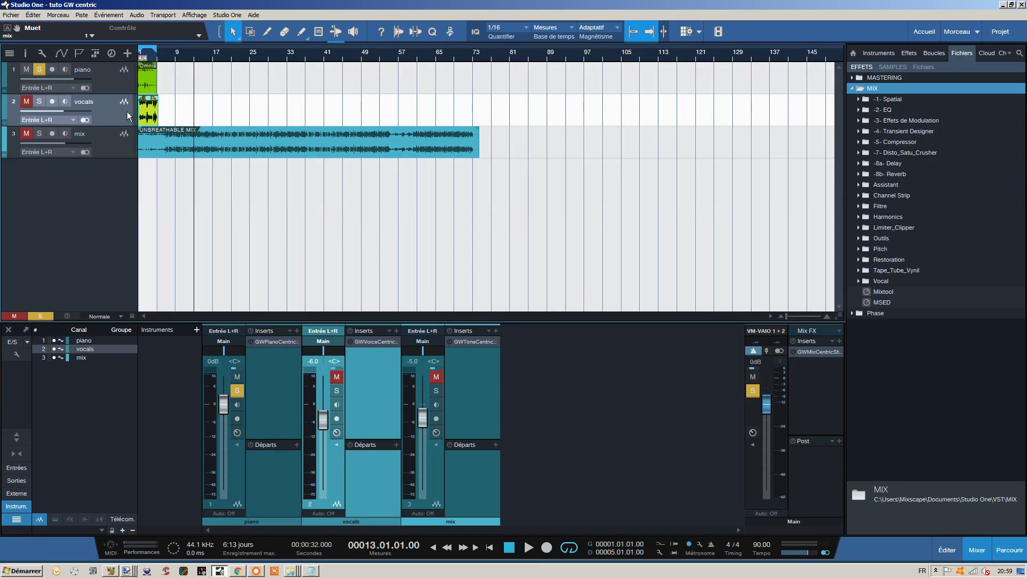
pyautogui.click(118, 141)
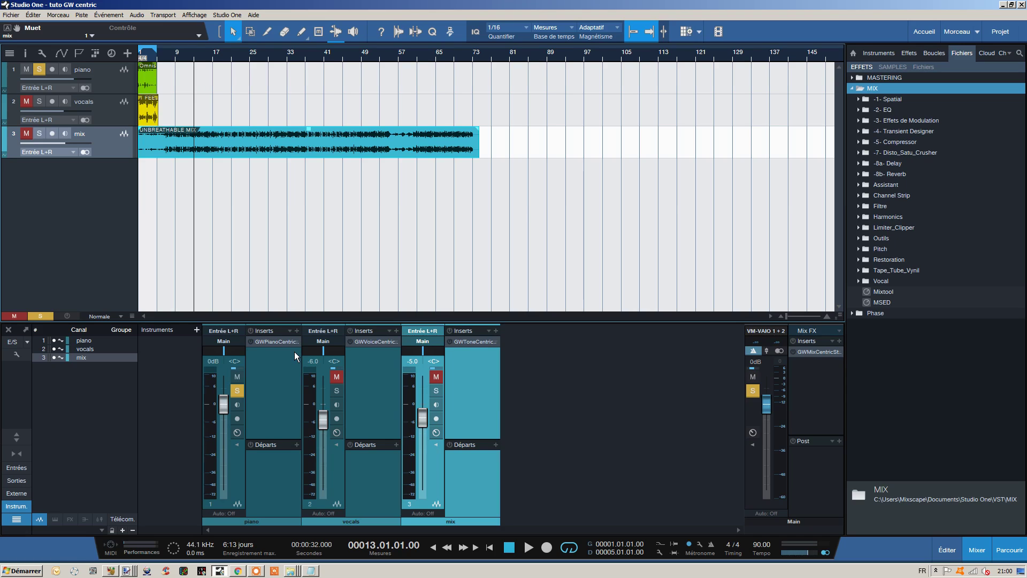
# - Open the PianoCentric insert on the piano track and turn its Piano knob down to -50
pyautogui.click(130, 84)
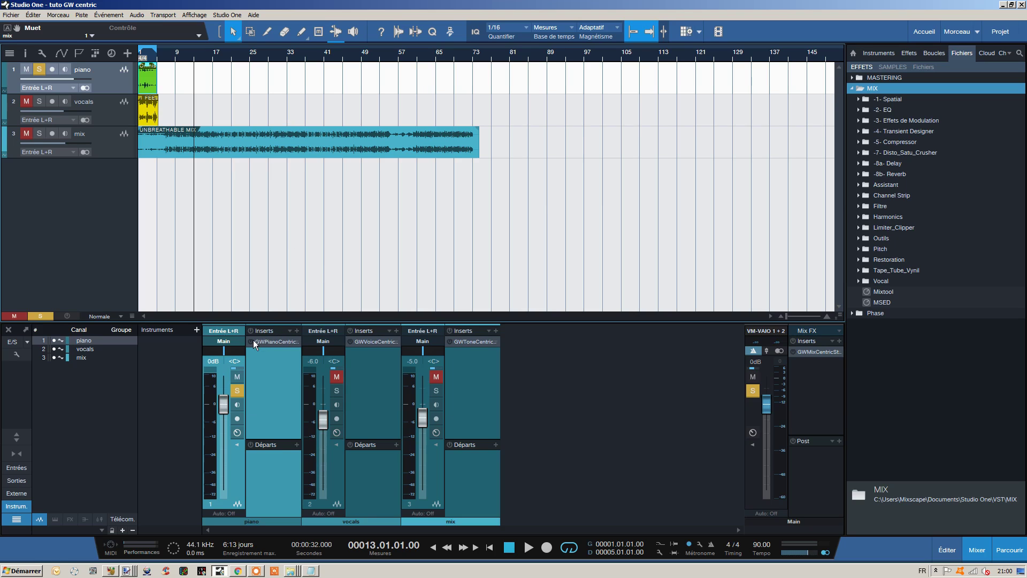
pyautogui.click(273, 342)
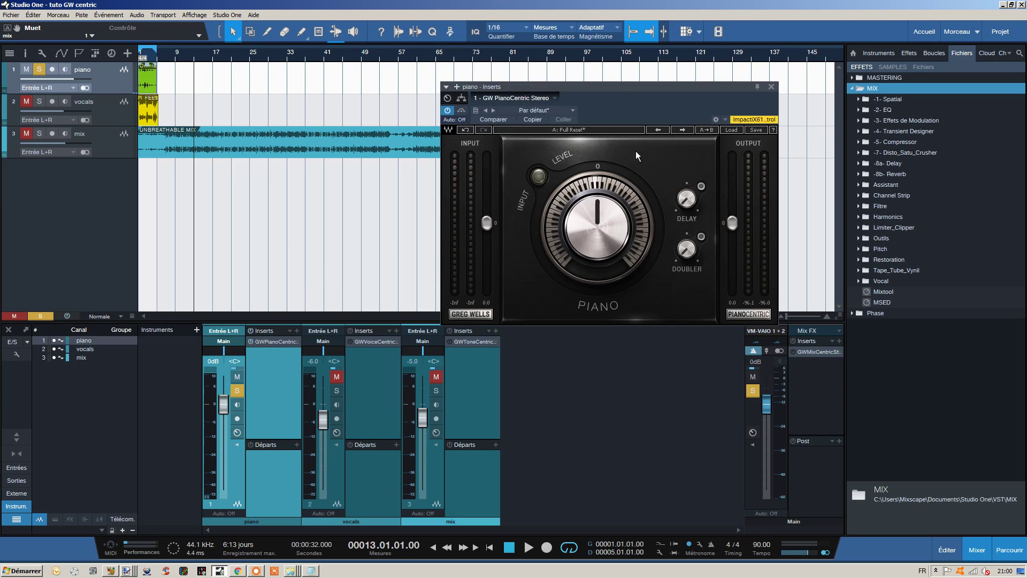
pyautogui.moveTo(599, 225); pyautogui.dragTo(545, 241)
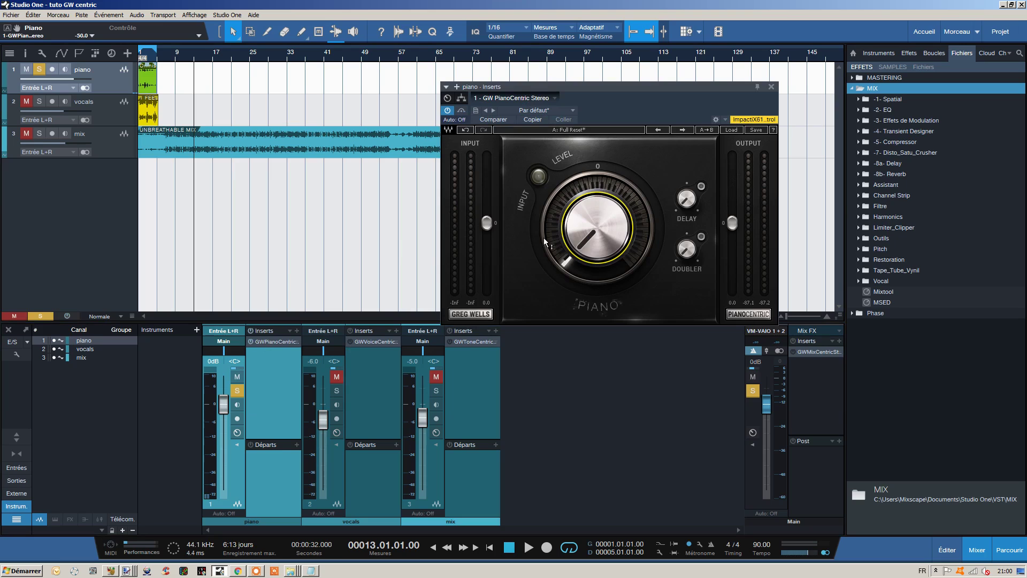
pyautogui.moveTo(613, 239)
pyautogui.mouseDown()
pyautogui.moveTo(613, 182)
pyautogui.moveTo(613, 241)
pyautogui.mouseUp()
# - Set the PianoCentric input level to 3.0 dB and its output level to -3.0 dB
pyautogui.moveTo(594, 241)
pyautogui.moveTo(695, 263)
pyautogui.moveTo(488, 223); pyautogui.dragTo(487, 211)
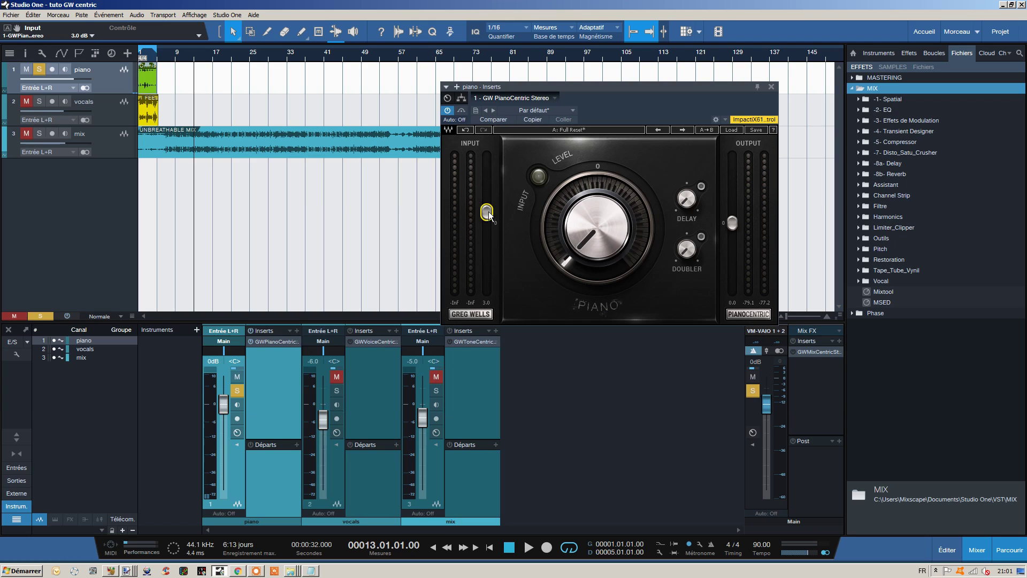
pyautogui.moveTo(732, 223); pyautogui.dragTo(732, 233)
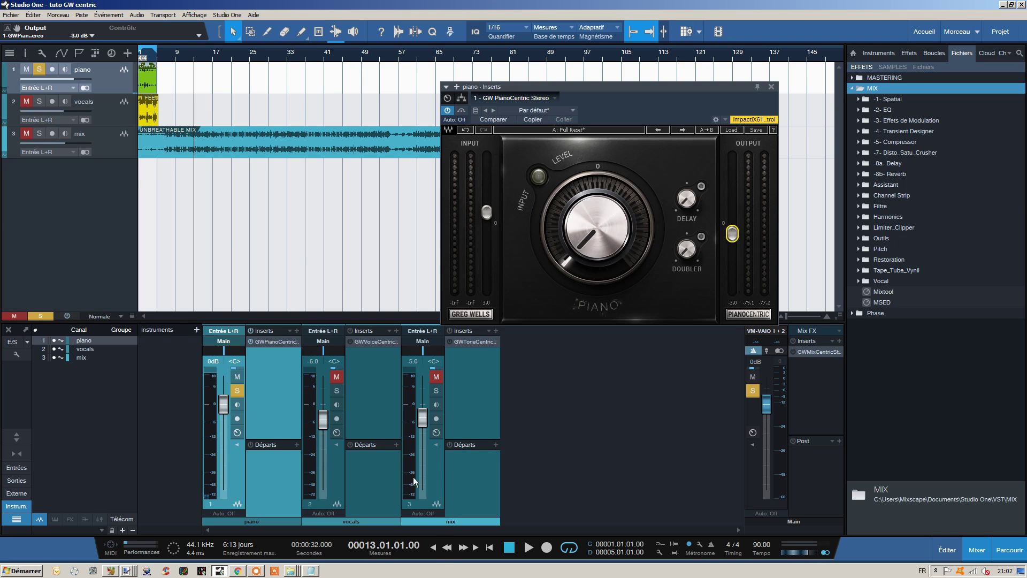
# - Play the piano track from the start while sweeping the PianoCentric Piano knob, stop, and leave the knob at about 0.5
pyautogui.click(433, 548)
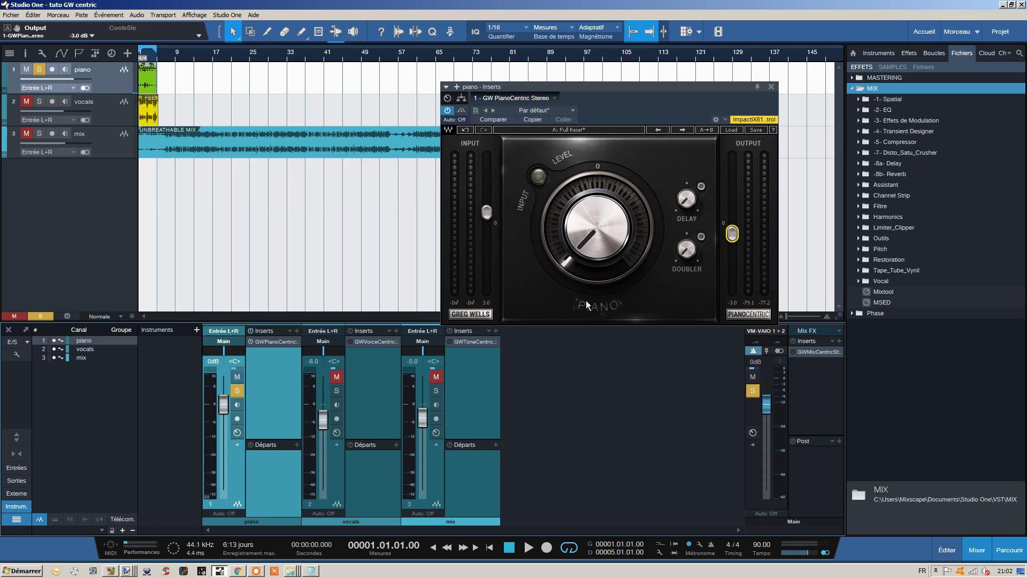
pyautogui.click(597, 258)
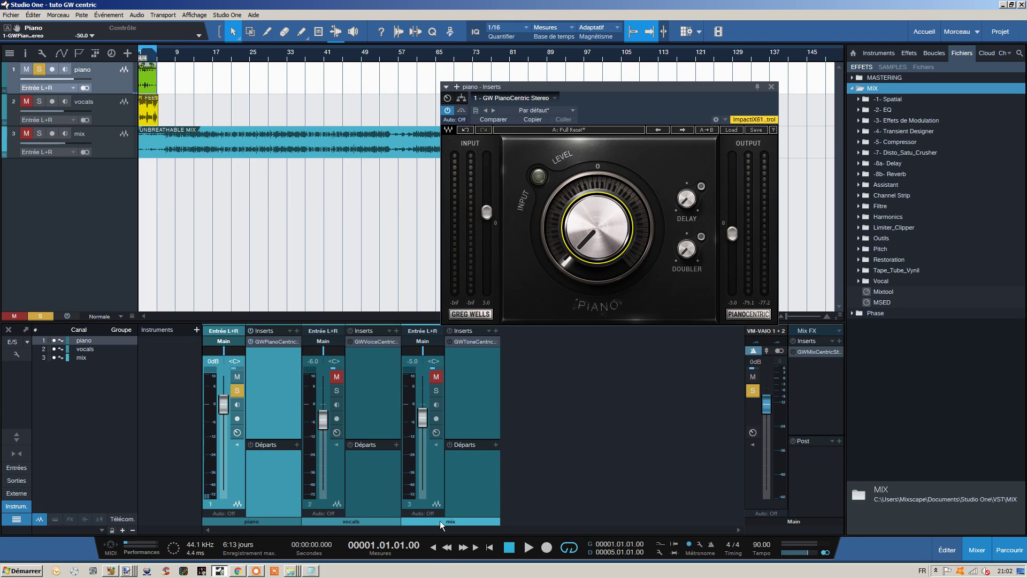
pyautogui.click(528, 547)
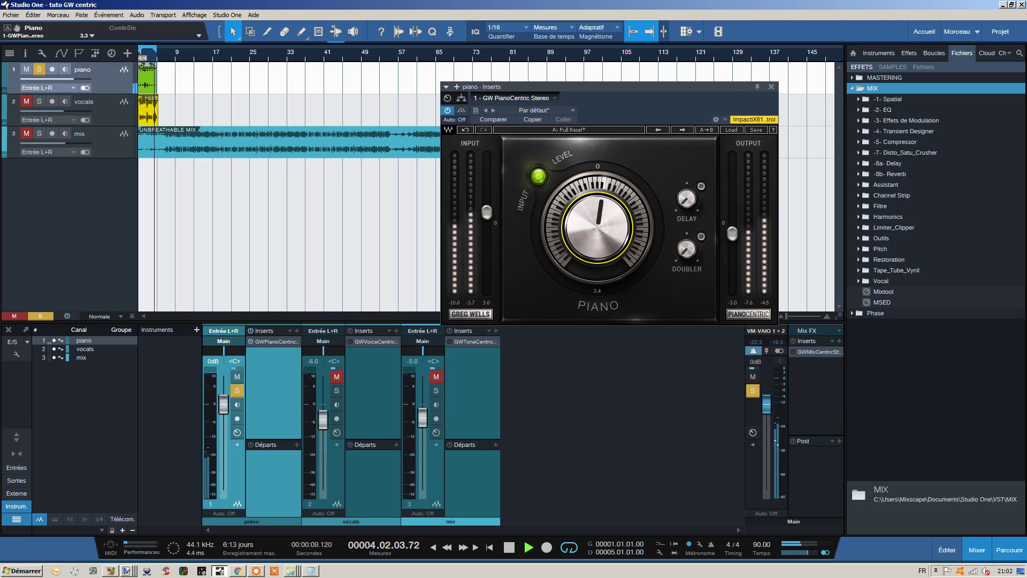
pyautogui.click(509, 552)
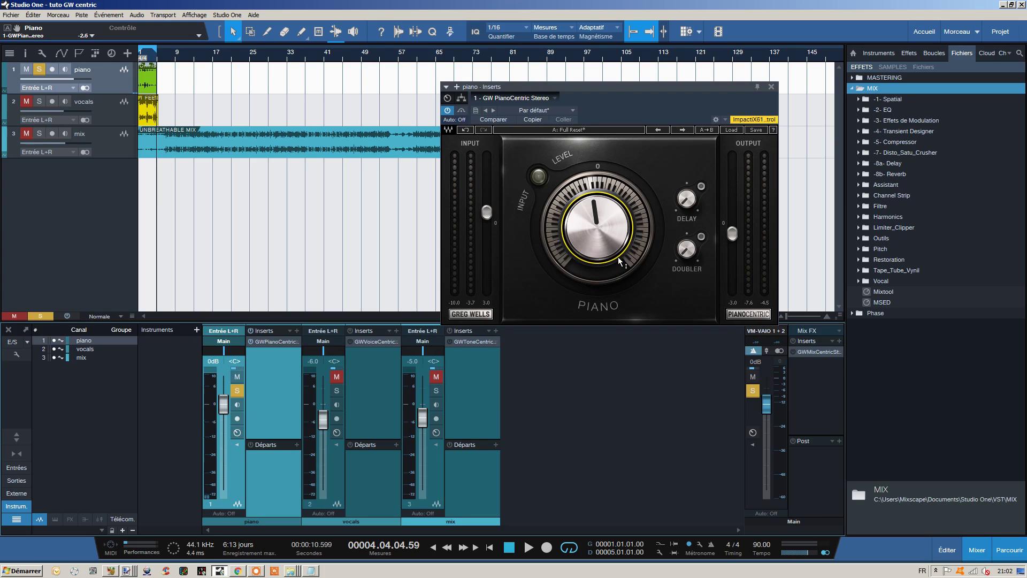
pyautogui.moveTo(614, 248)
pyautogui.moveTo(600, 247)
pyautogui.mouseDown()
pyautogui.moveTo(600, 189)
pyautogui.moveTo(600, 244)
pyautogui.mouseUp()
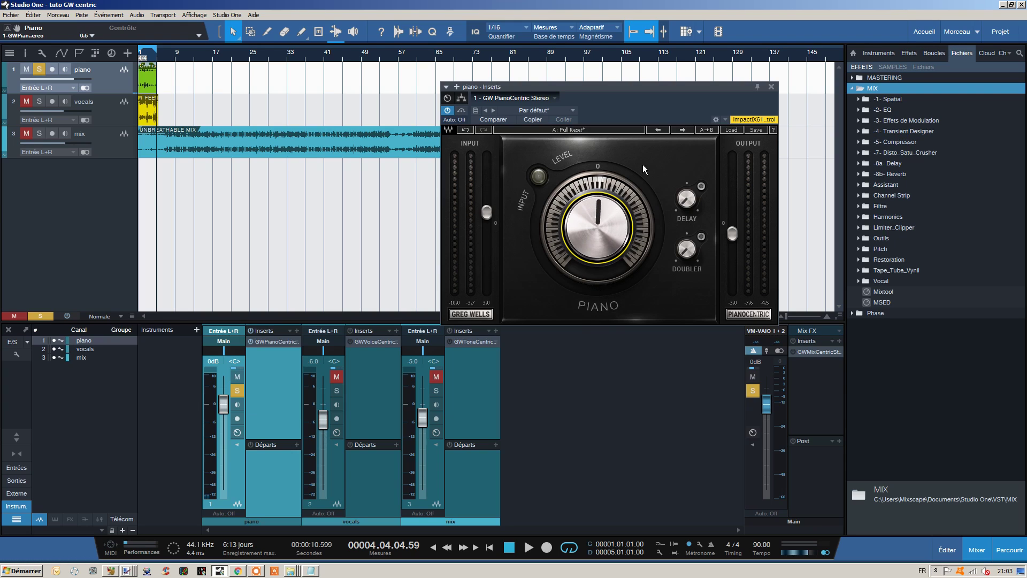
# - Turn on PianoCentric's Delay and Doubler, raise both amounts, and set the Piano knob to 29.6
pyautogui.click(702, 186)
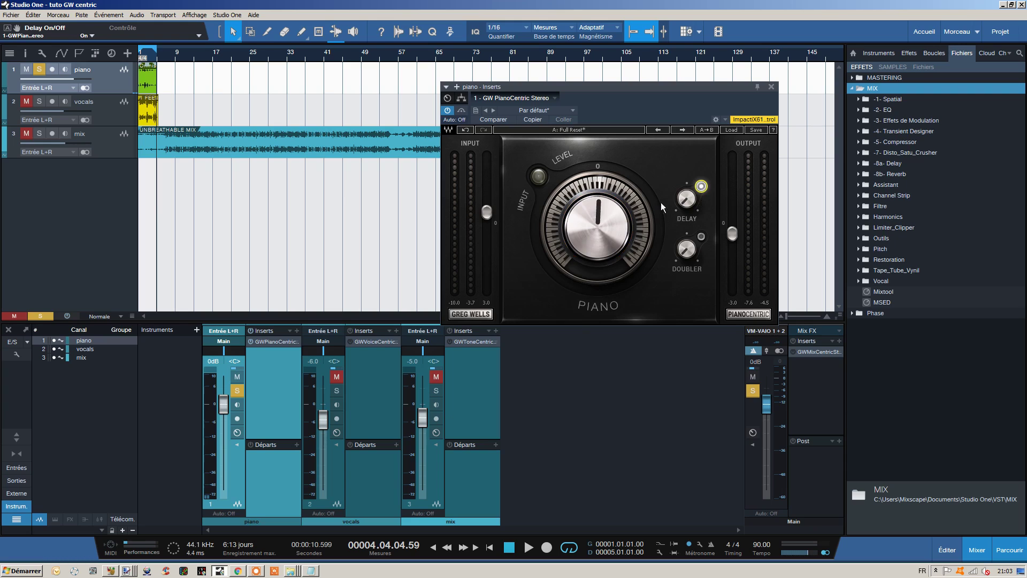
pyautogui.click(701, 236)
pyautogui.click(687, 248)
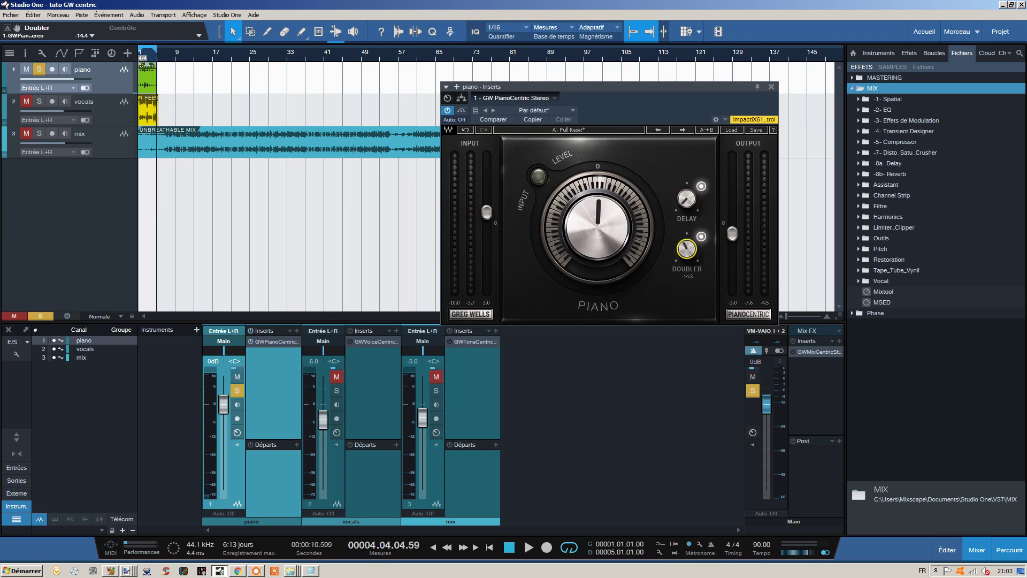
pyautogui.click(687, 198)
pyautogui.moveTo(602, 239); pyautogui.dragTo(602, 188)
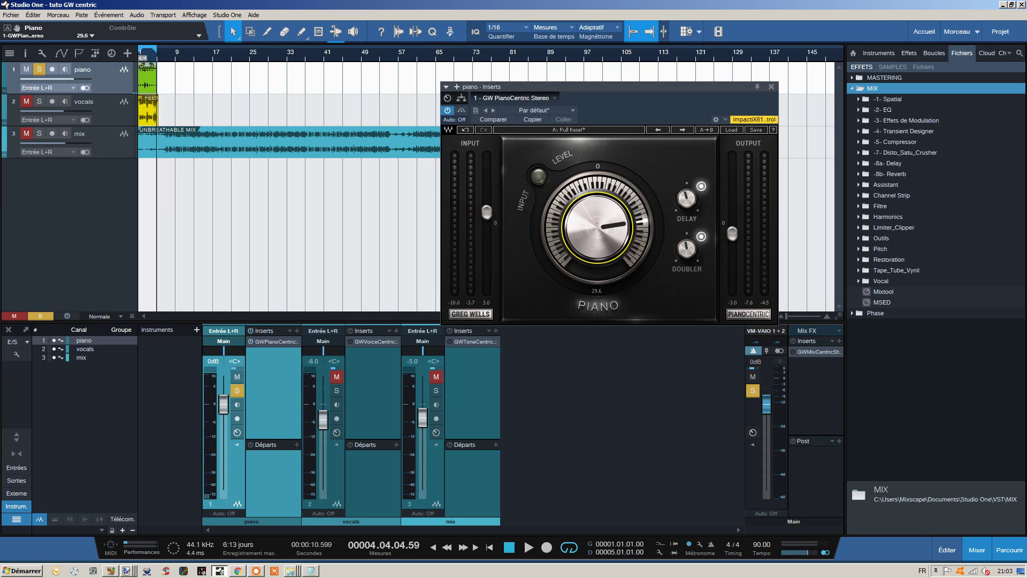
# - Compare the piano with PianoCentric bypassed and active by playing it from the start, and stop playback
pyautogui.click(449, 110)
pyautogui.click(433, 546)
pyautogui.click(529, 546)
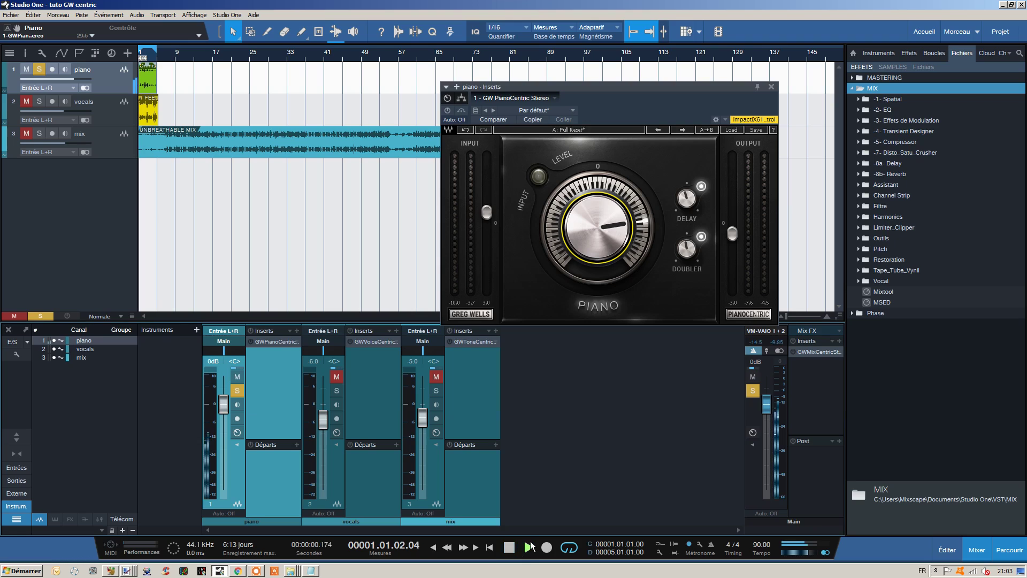
pyautogui.click(448, 111)
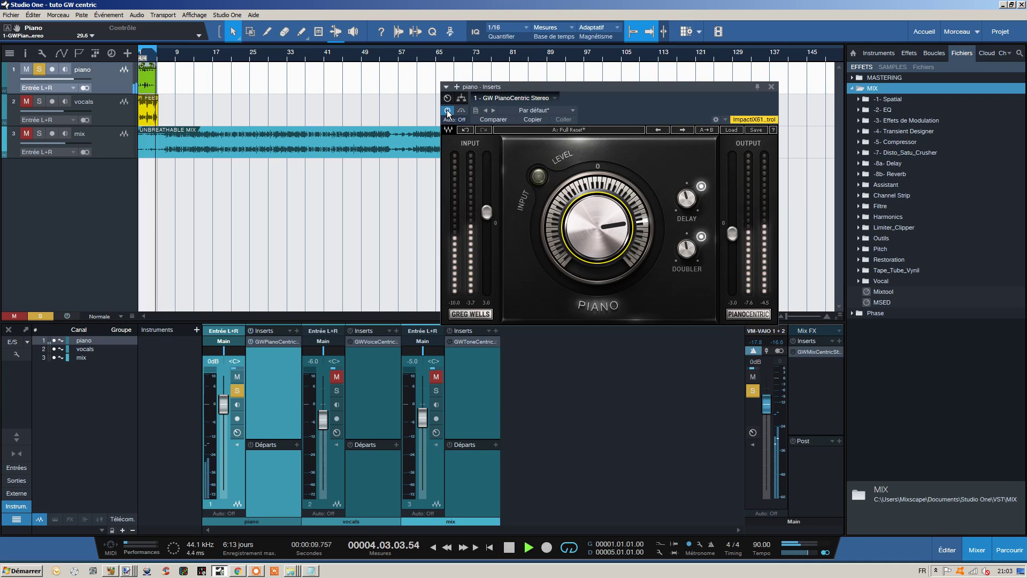
pyautogui.click(510, 546)
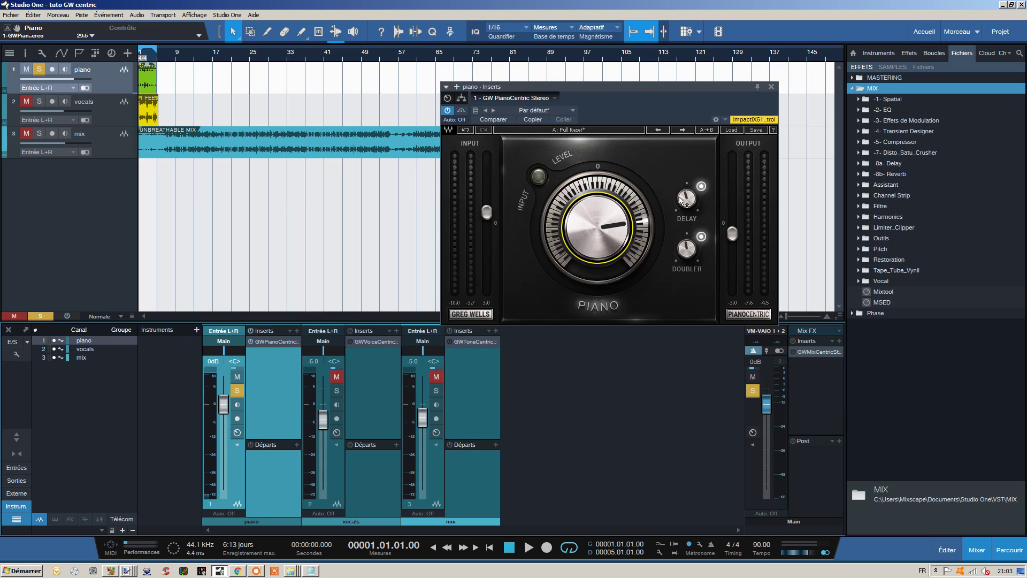
# - Deactivate PianoCentric on the piano track and solo the vocals track instead of the piano
pyautogui.click(250, 341)
pyautogui.click(121, 111)
pyautogui.click(38, 69)
pyautogui.click(39, 101)
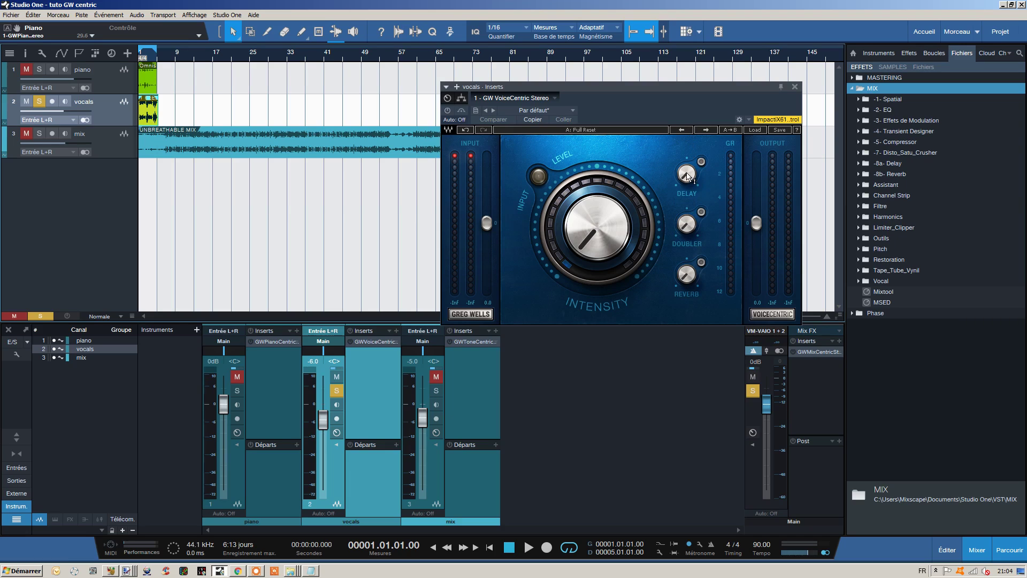
# - Raise VoiceCentric's Reverb, Doubler and Delay amounts on the vocals track and turn all three effects on
pyautogui.moveTo(688, 279)
pyautogui.moveTo(683, 282); pyautogui.dragTo(683, 279)
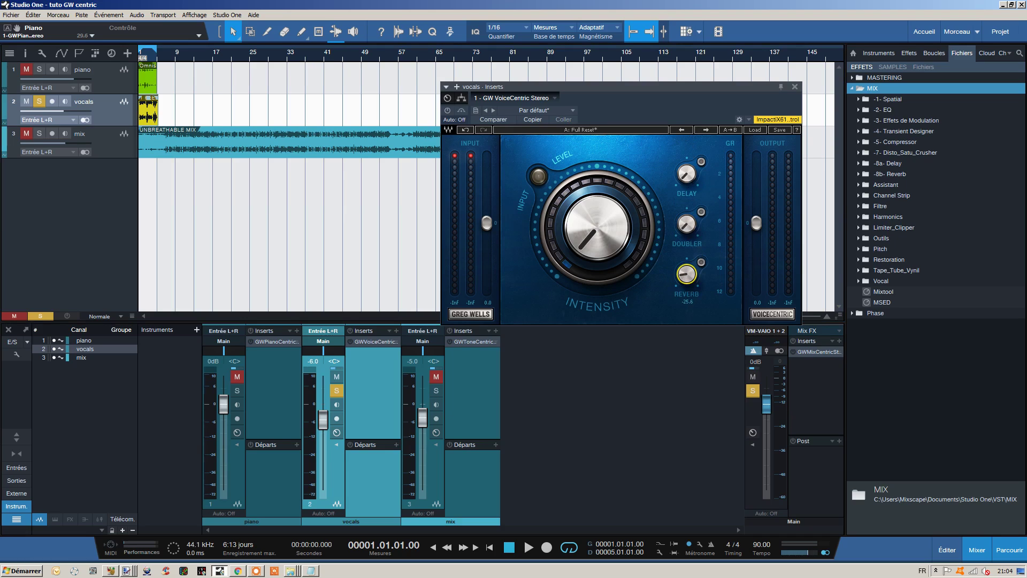
pyautogui.moveTo(686, 224); pyautogui.dragTo(686, 221)
pyautogui.click(686, 174)
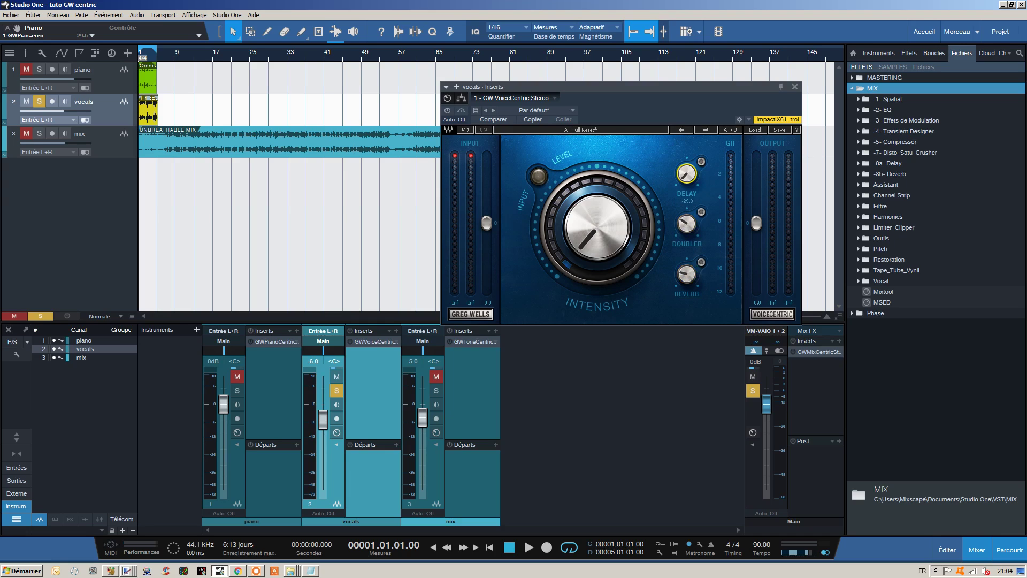
pyautogui.click(701, 161)
pyautogui.click(702, 211)
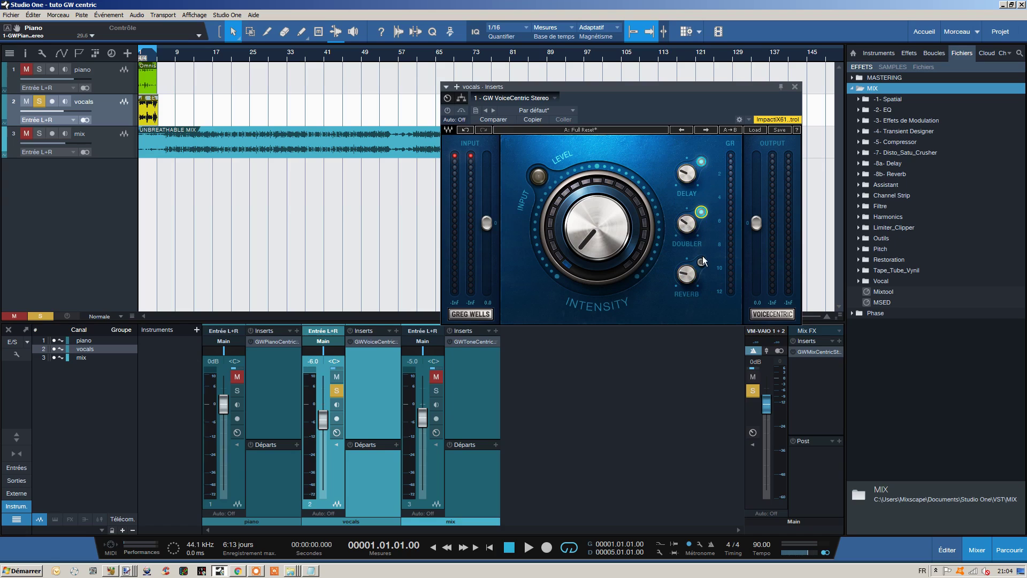
pyautogui.click(701, 162)
pyautogui.click(701, 212)
pyautogui.click(701, 262)
# - Inspect the MixCentric plugin on the Main output, close it, and return to VoiceCentric on the vocals track
pyautogui.click(820, 352)
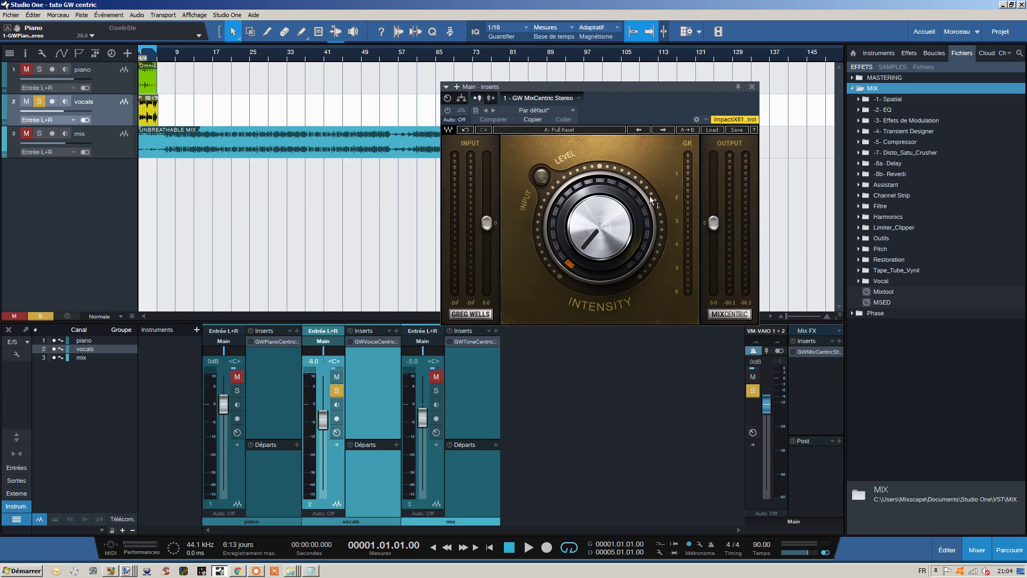
pyautogui.click(752, 86)
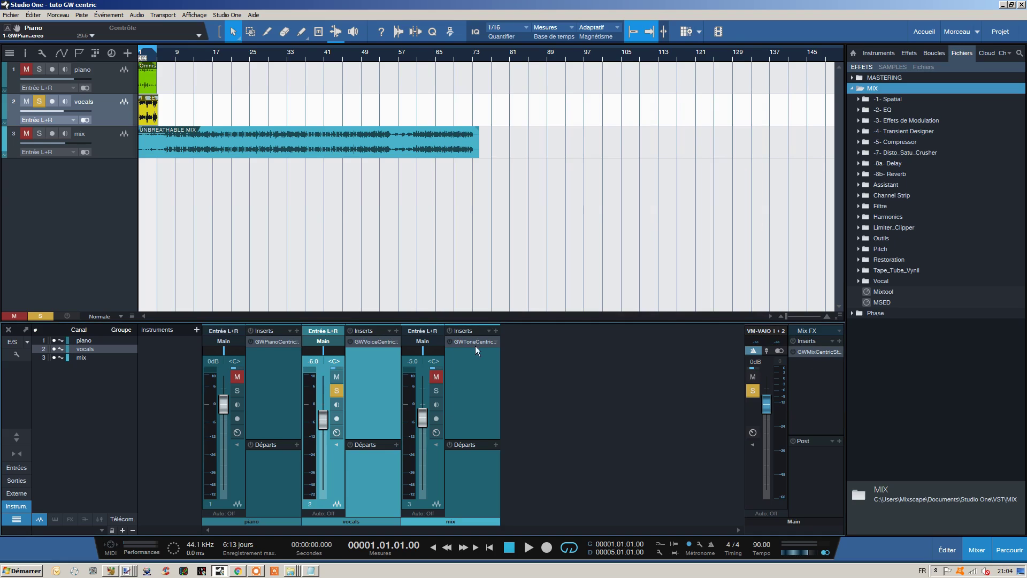
pyautogui.click(372, 342)
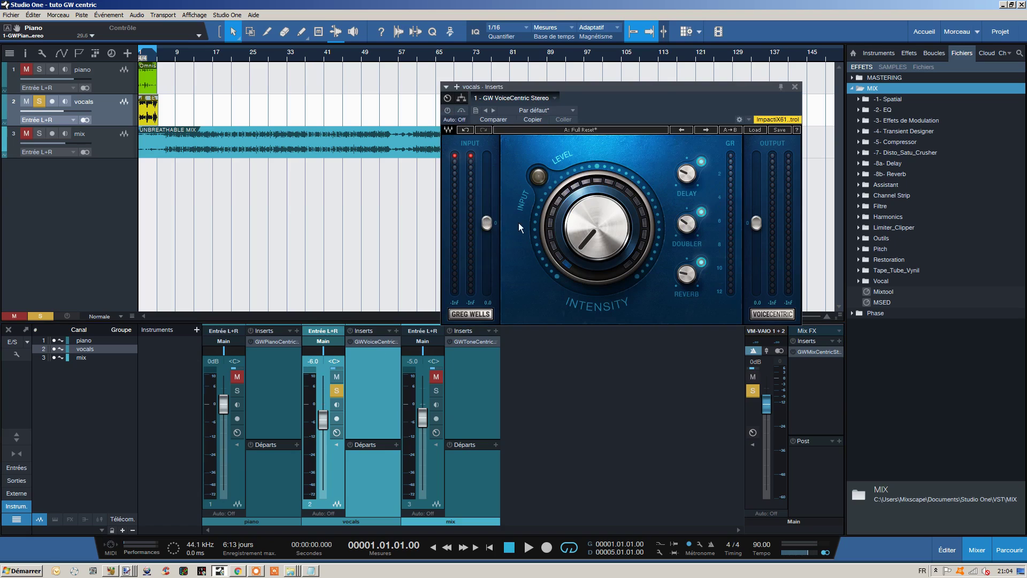
# - Raise the VoiceCentric input level by about 3 dB and lower its output level by about 3 dB
pyautogui.moveTo(487, 223); pyautogui.dragTo(486, 214)
pyautogui.moveTo(760, 222); pyautogui.dragTo(756, 231)
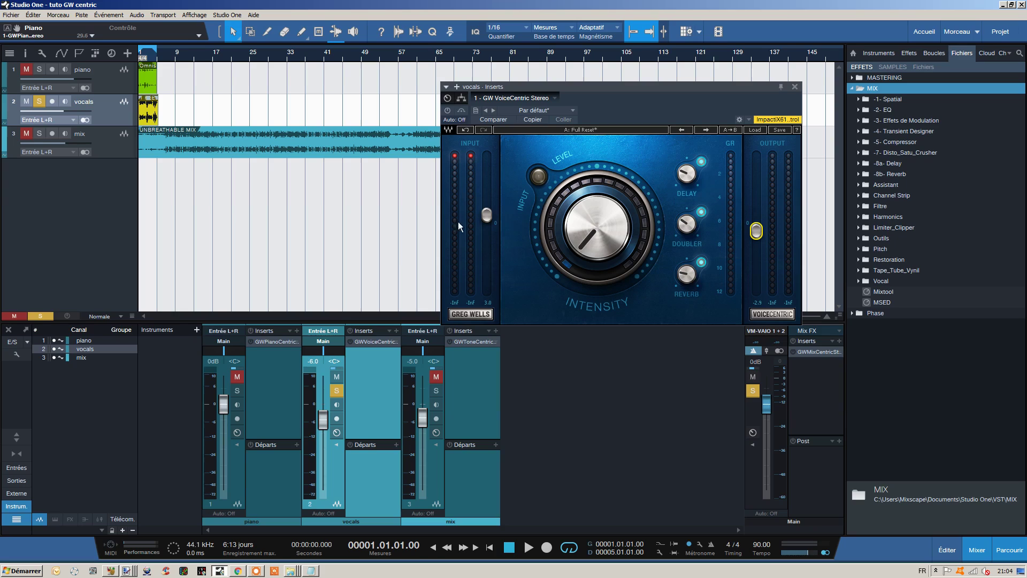
# - Play the vocals from the start with VoiceCentric active while trying its Intensity knob, and stop playback
pyautogui.moveTo(588, 230)
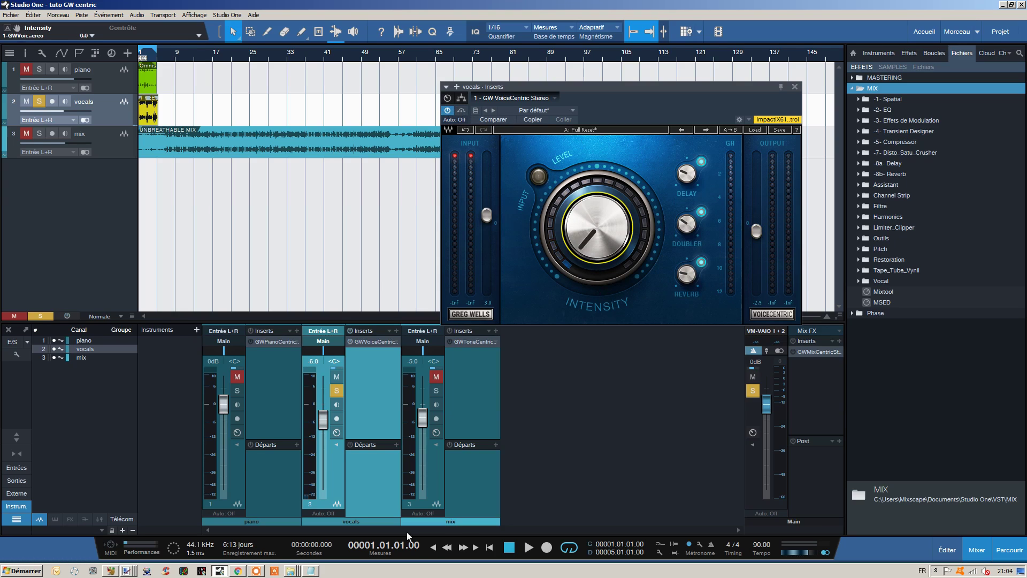
pyautogui.click(529, 546)
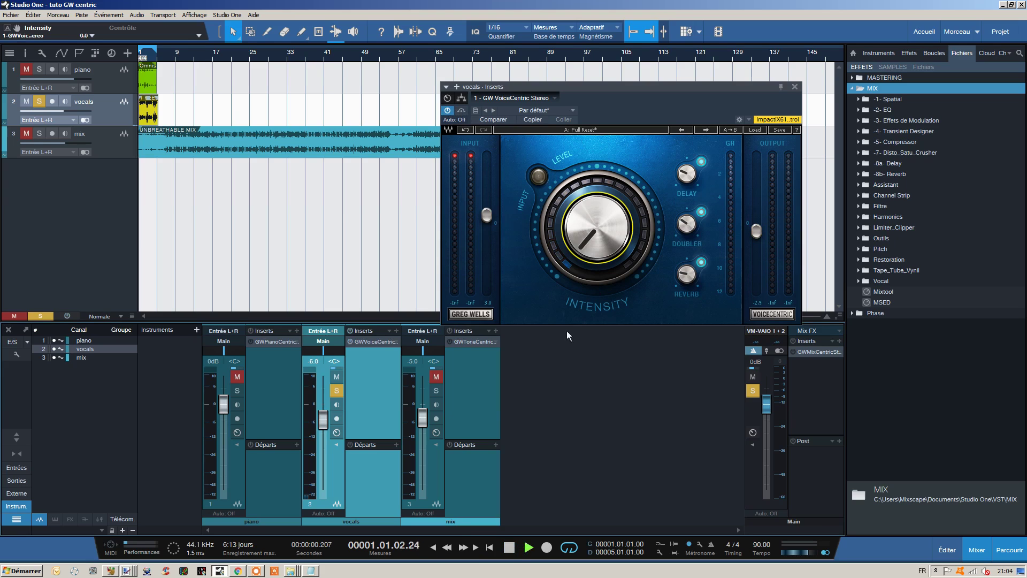
pyautogui.moveTo(601, 242)
pyautogui.mouseDown()
pyautogui.moveTo(601, 92)
pyautogui.moveTo(601, 242)
pyautogui.mouseUp()
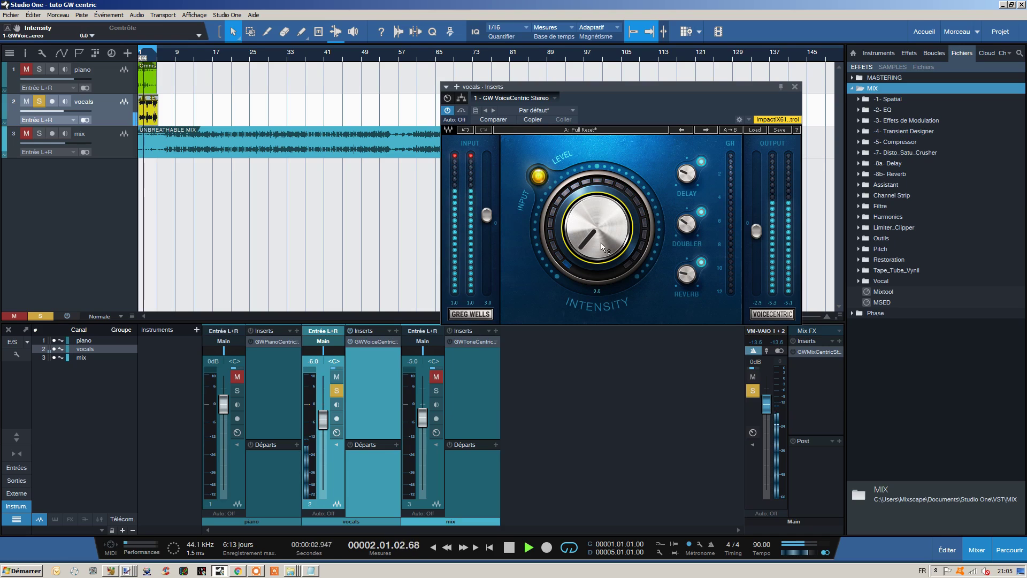
pyautogui.press('space')
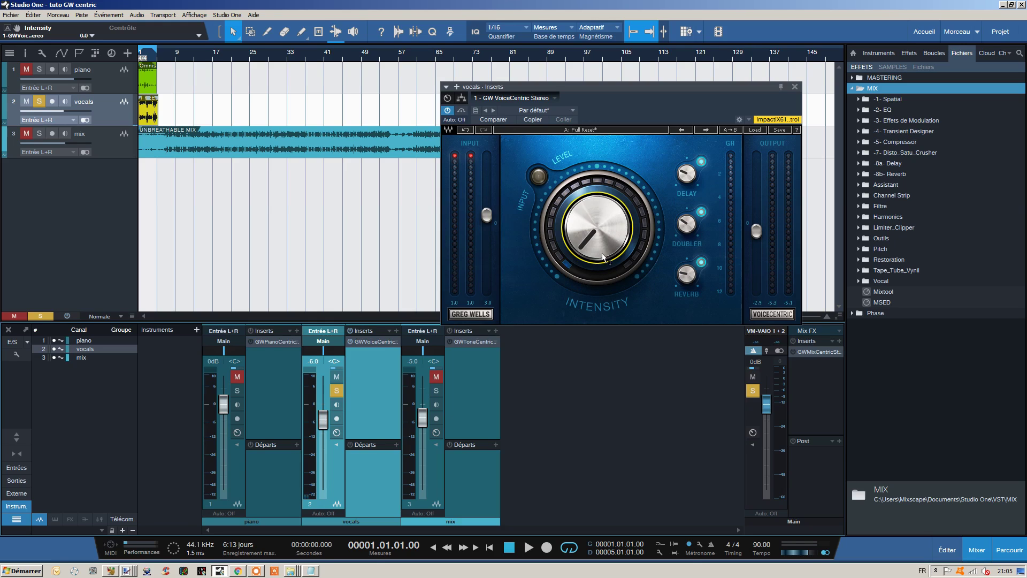
# - Deactivate VoiceCentric on the vocals and open the mix track's ToneCentric insert, moving its window lower
pyautogui.moveTo(624, 219)
pyautogui.click(351, 341)
pyautogui.click(474, 341)
pyautogui.moveTo(598, 84); pyautogui.dragTo(594, 157)
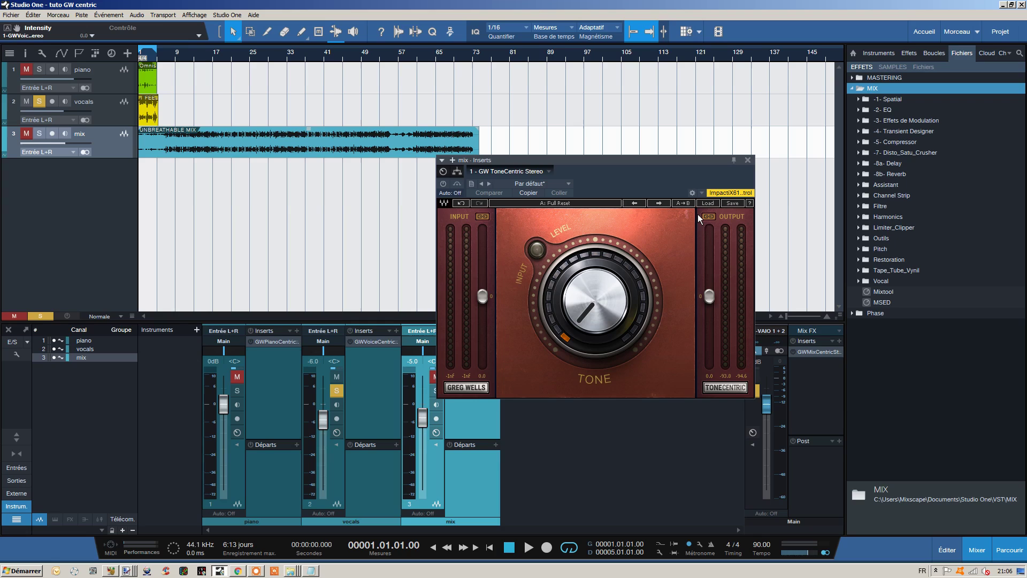
# - Activate ToneCentric on the mix track and link its level faders, setting the input to 3.0 dB and the output to -3.0 dB
pyautogui.click(484, 217)
pyautogui.click(482, 297)
pyautogui.moveTo(482, 297); pyautogui.dragTo(482, 285)
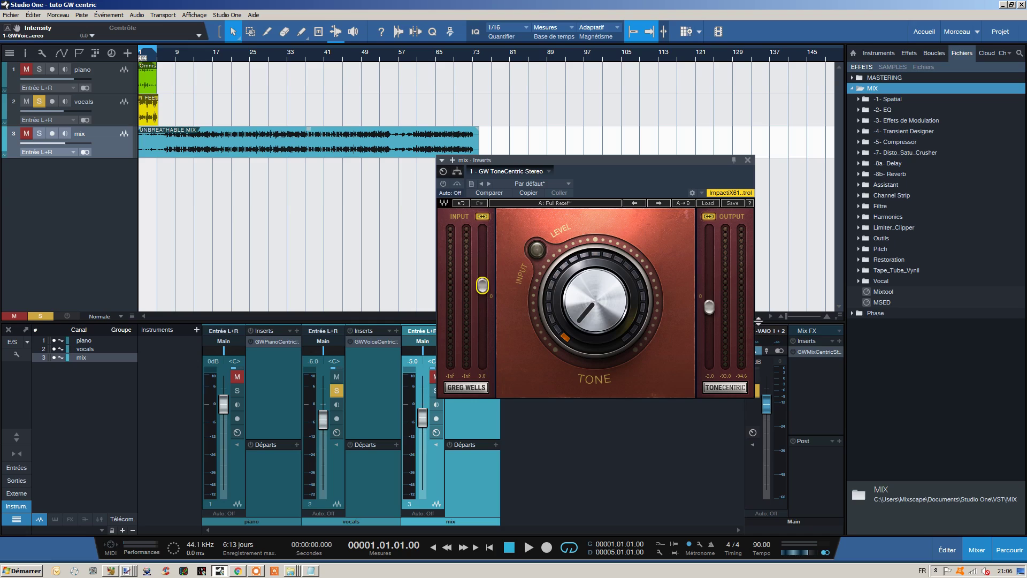
pyautogui.click(708, 306)
pyautogui.moveTo(587, 327); pyautogui.dragTo(588, 363)
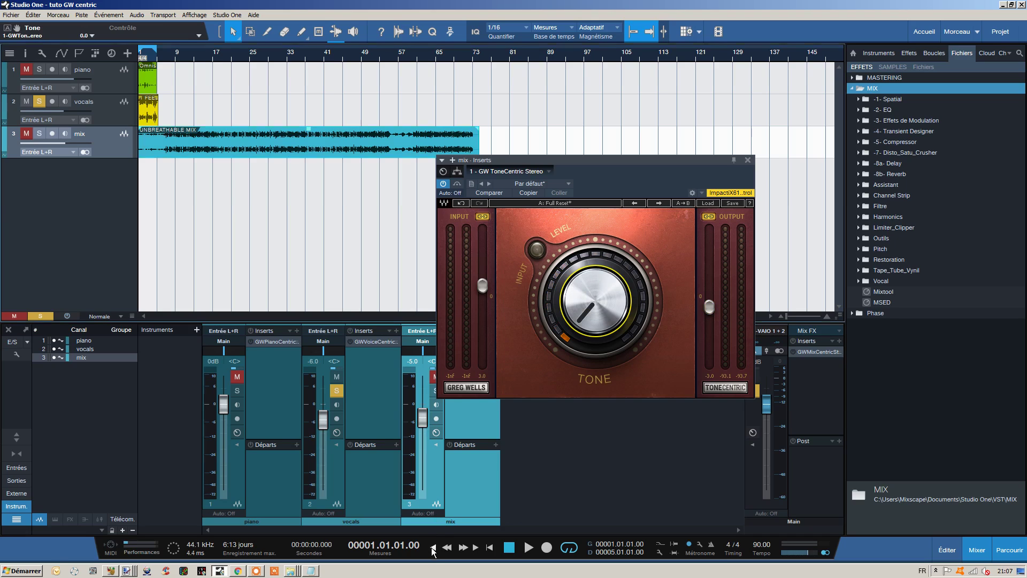
# - Solo the mix track with the vocals muted and play it from bar 9 while trying ToneCentric's Tone knob
pyautogui.click(37, 135)
pyautogui.click(30, 102)
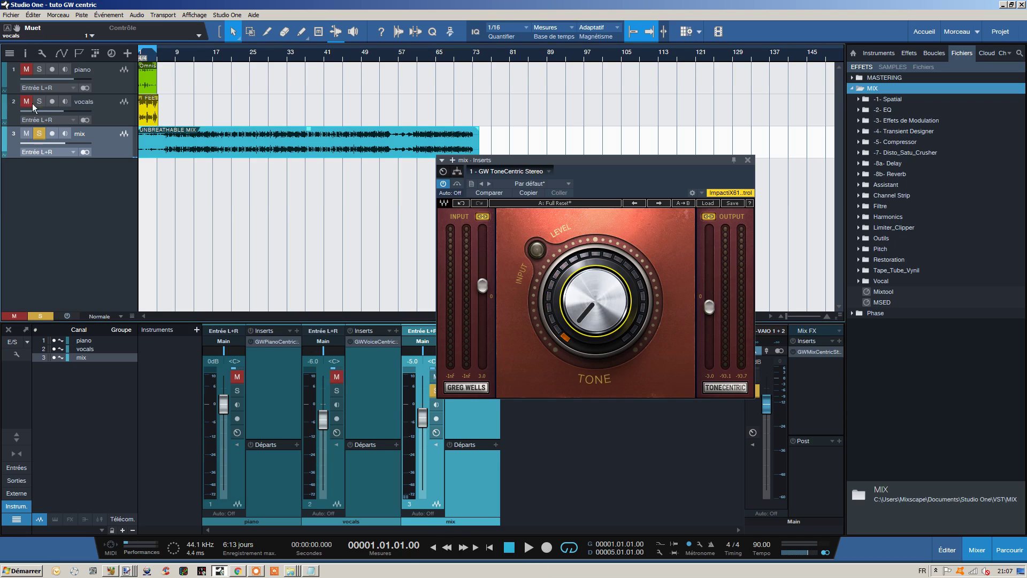
pyautogui.click(175, 53)
pyautogui.press('space')
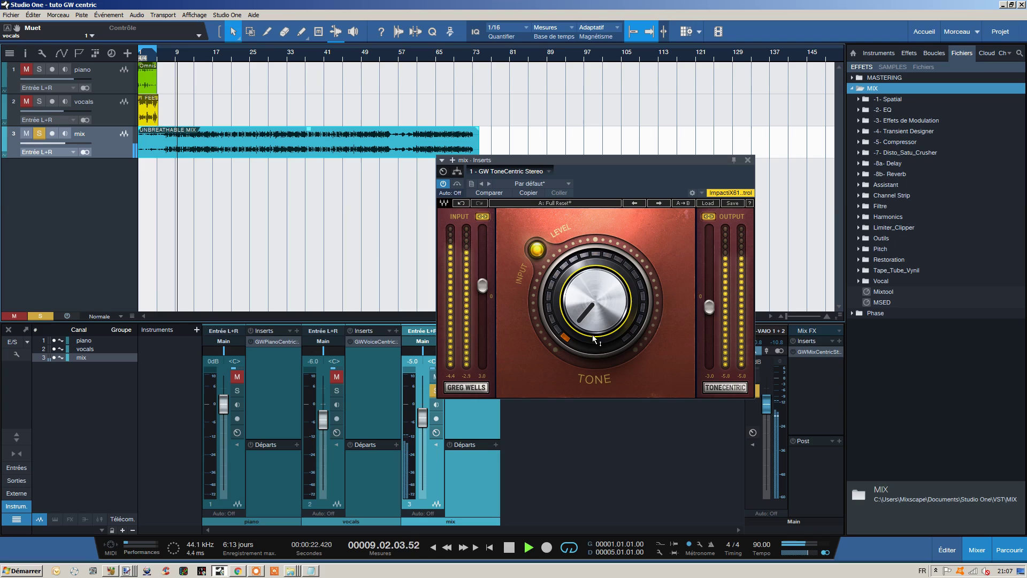
pyautogui.moveTo(592, 334)
pyautogui.mouseDown()
pyautogui.moveTo(592, 345)
pyautogui.moveTo(592, 194)
pyautogui.moveTo(594, 318)
pyautogui.mouseUp()
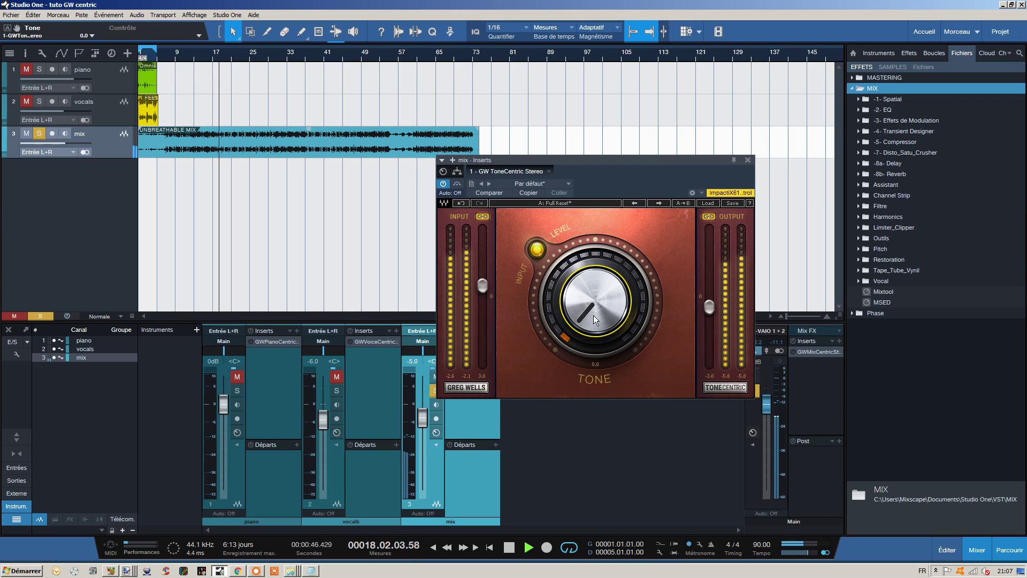
pyautogui.click(508, 547)
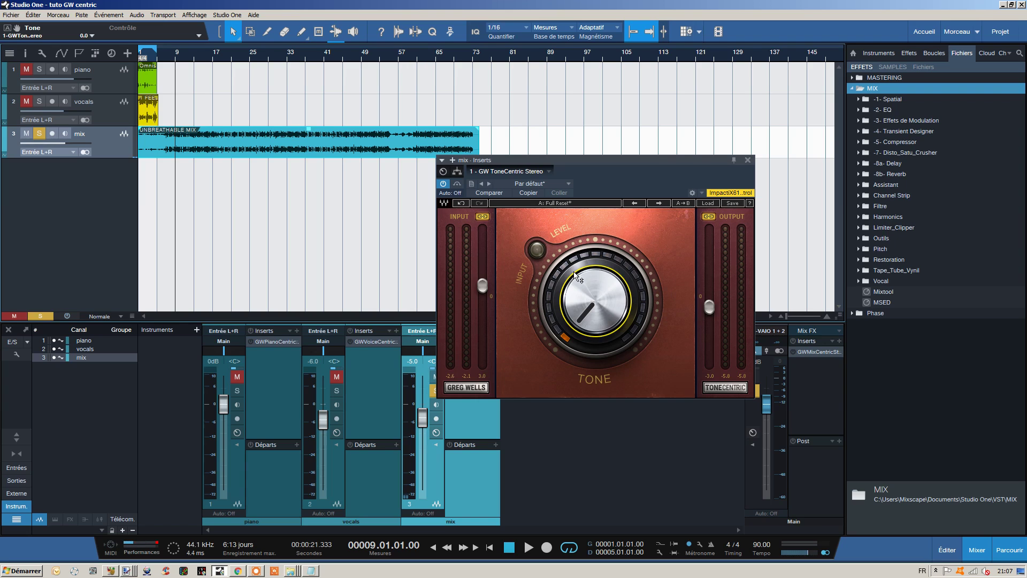
# - Set ToneCentric's Tone knob to about 56.3
pyautogui.moveTo(590, 291)
pyautogui.moveTo(598, 319); pyautogui.dragTo(599, 247)
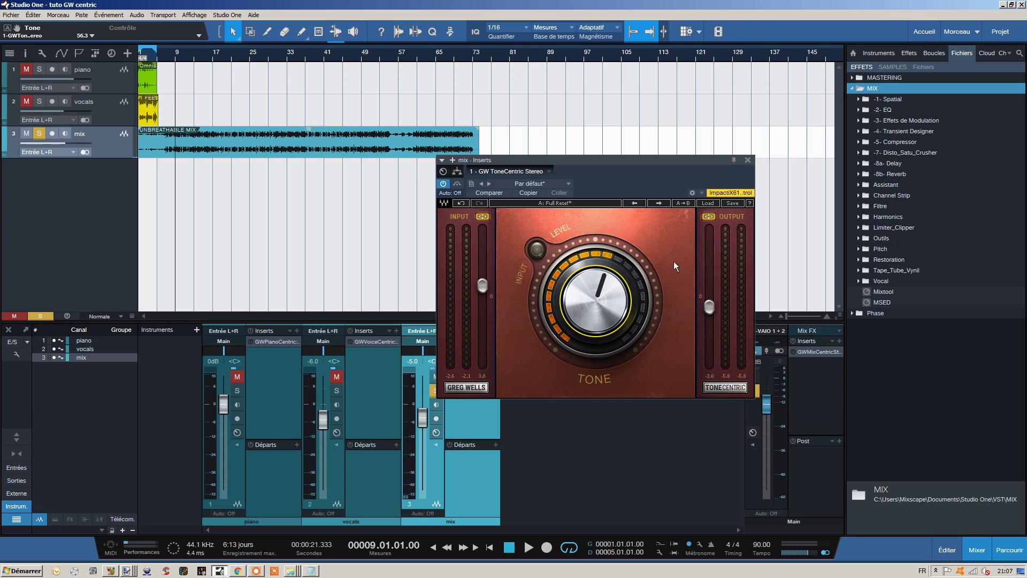
pyautogui.moveTo(644, 293)
pyautogui.moveTo(623, 313)
# - Play the mix from bar 13 with ToneCentric bypassed, reactivate it during playback to compare, and stop
pyautogui.click(443, 184)
pyautogui.click(194, 53)
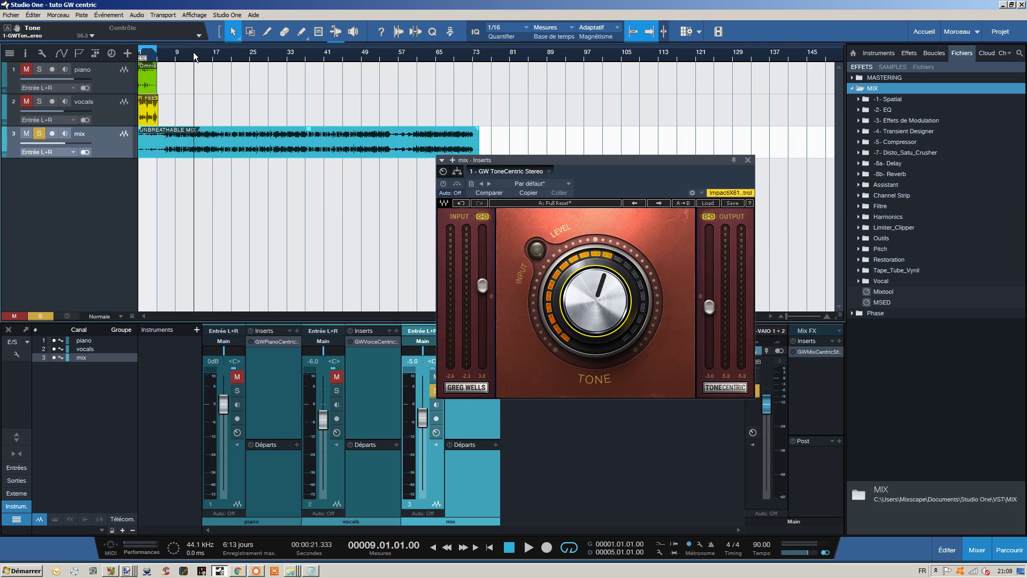
pyautogui.press('space')
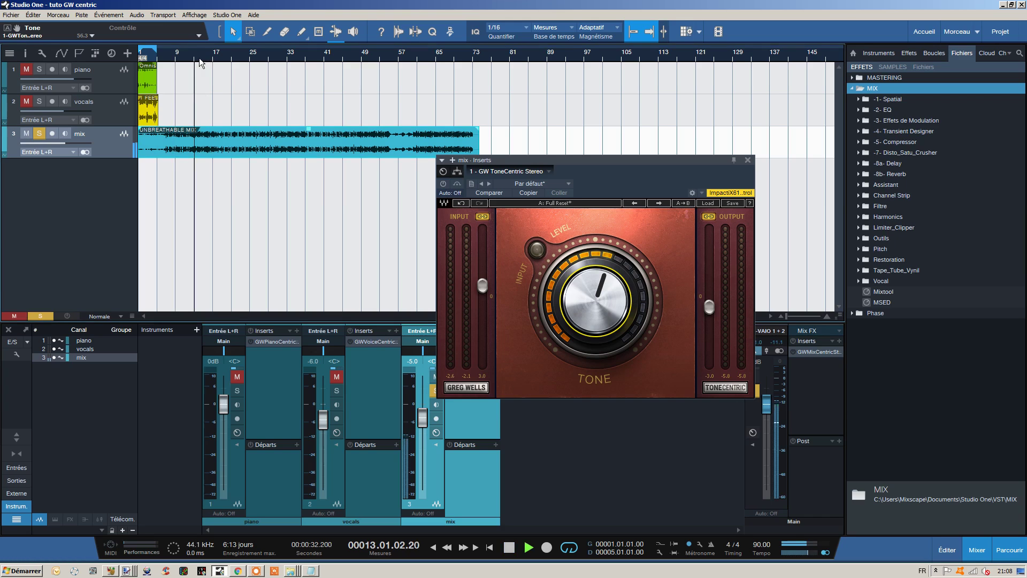
pyautogui.click(442, 183)
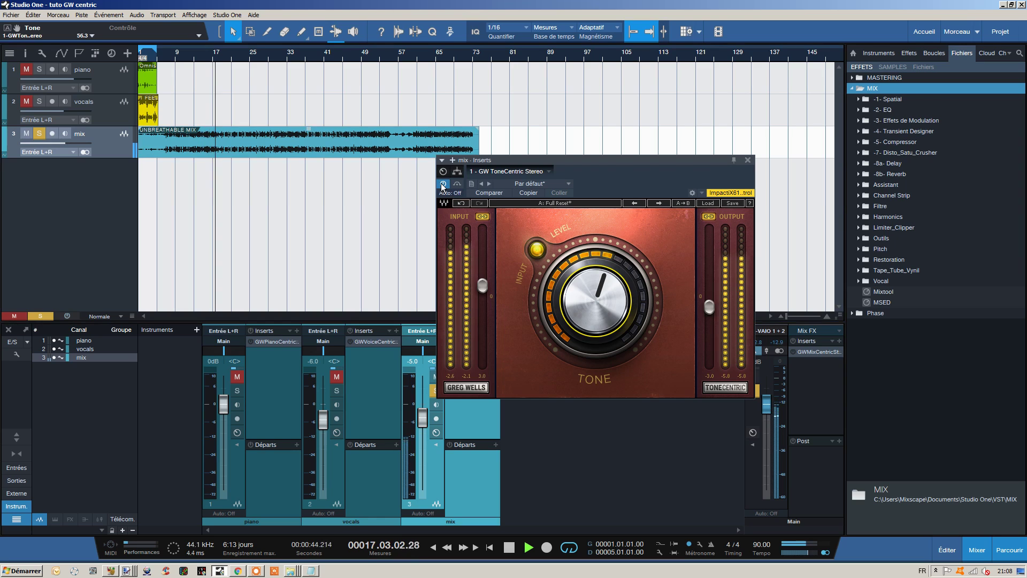
pyautogui.click(508, 547)
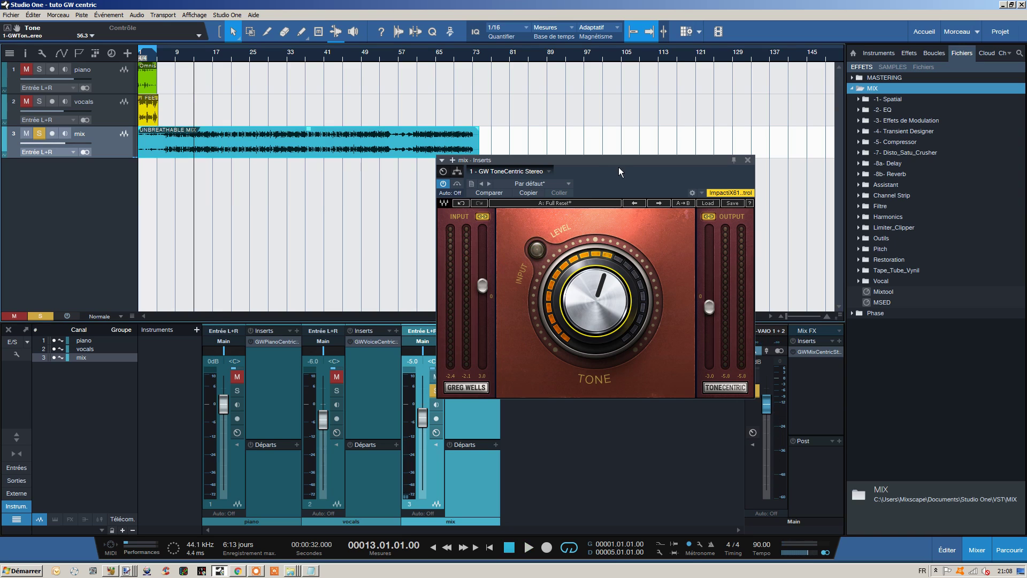
# - Close the ToneCentric window and open the MixCentric insert on the Main output in its active state
pyautogui.moveTo(594, 162); pyautogui.dragTo(578, 152)
pyautogui.click(731, 150)
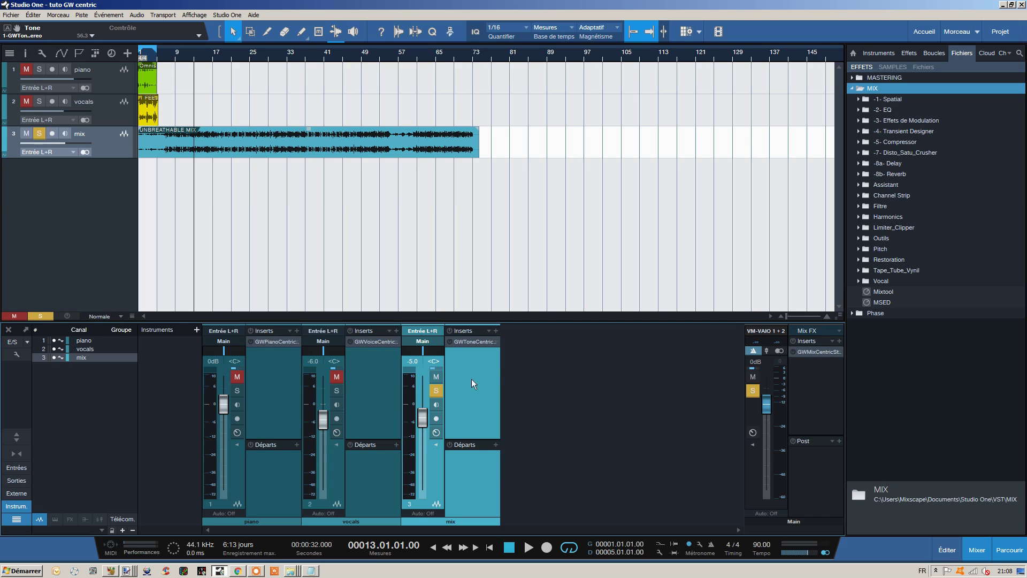
pyautogui.click(795, 351)
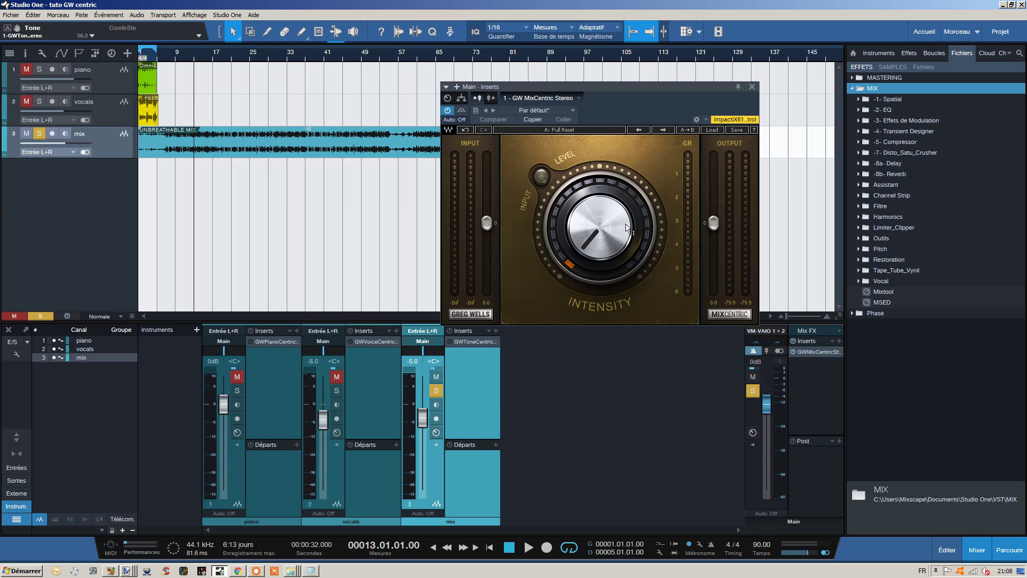
pyautogui.moveTo(610, 250)
pyautogui.moveTo(579, 233)
pyautogui.mouseDown()
pyautogui.moveTo(579, 214)
pyautogui.moveTo(579, 238)
pyautogui.moveTo(624, 217)
pyautogui.moveTo(583, 236)
pyautogui.mouseUp()
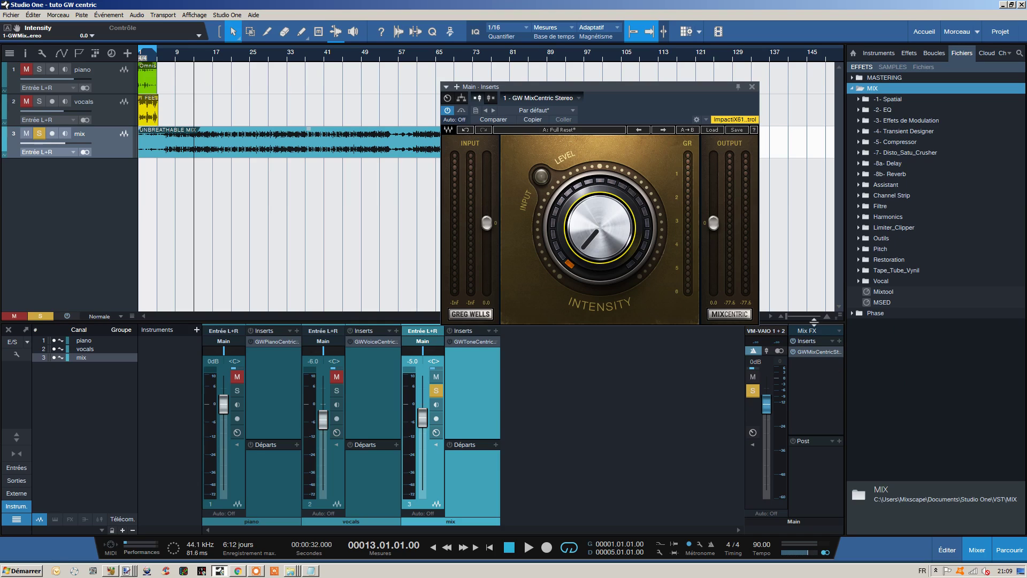
# - Set MixCentric's input level to 3.0 dB and its output level to -3.0 dB
pyautogui.click(819, 351)
pyautogui.click(815, 352)
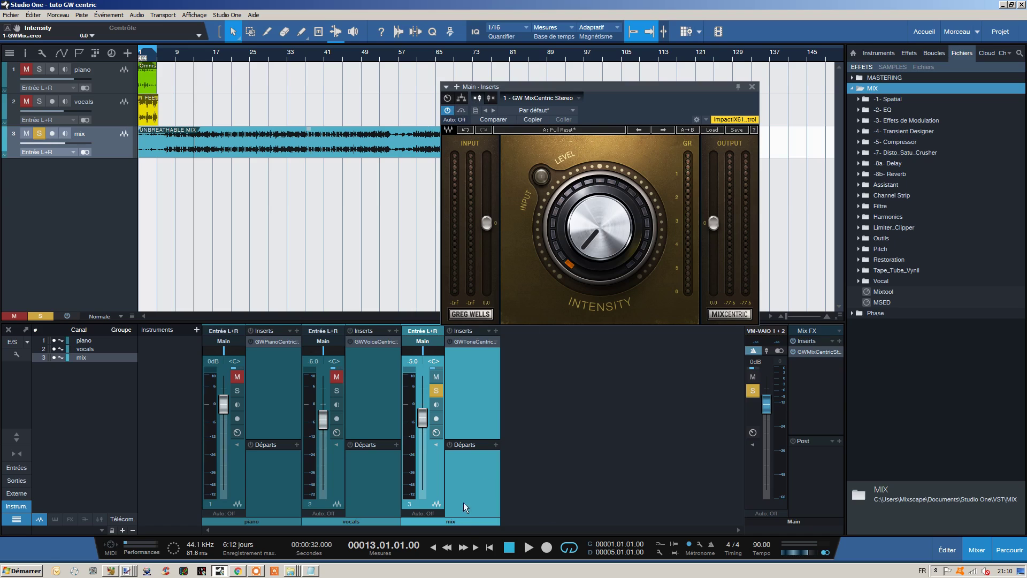
pyautogui.moveTo(488, 222); pyautogui.dragTo(487, 211)
pyautogui.moveTo(714, 223); pyautogui.dragTo(714, 234)
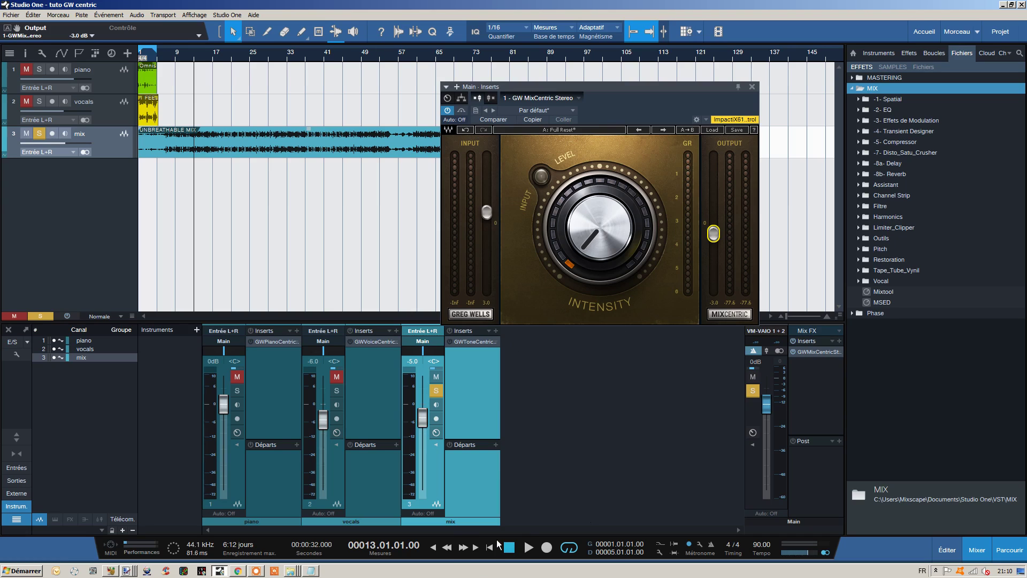
# - Audition the mix from bar 13 while raising MixCentric's Intensity to about 96.7, and lower it to about 39.4 once stopped
pyautogui.click(433, 546)
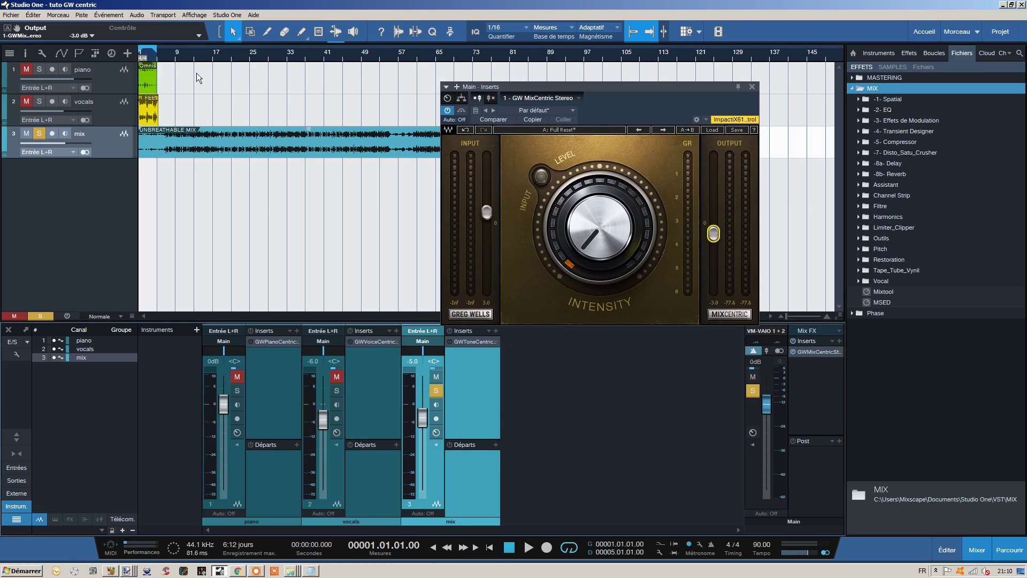
pyautogui.doubleClick(194, 56)
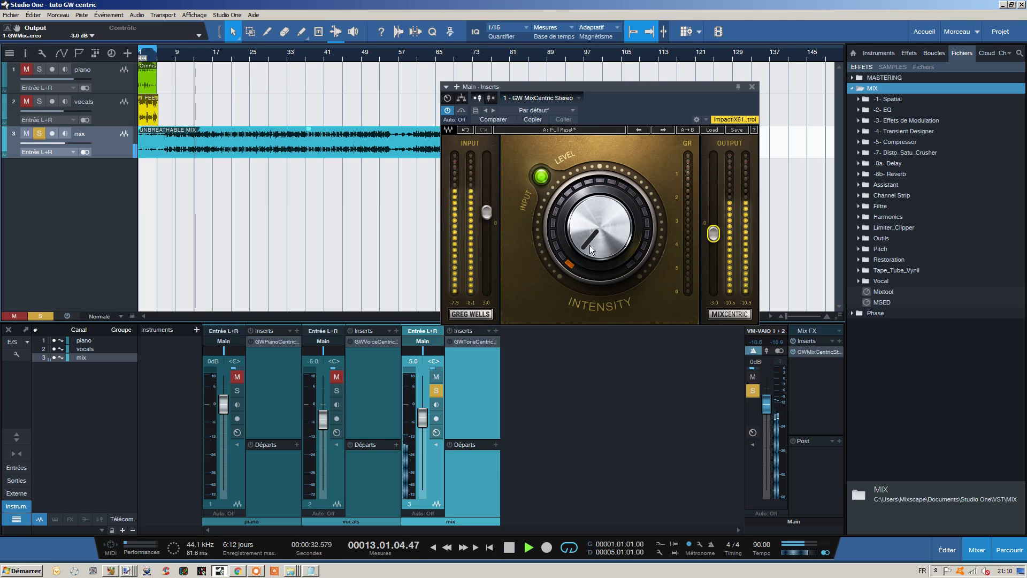
pyautogui.moveTo(589, 245); pyautogui.dragTo(589, 139)
pyautogui.press('space')
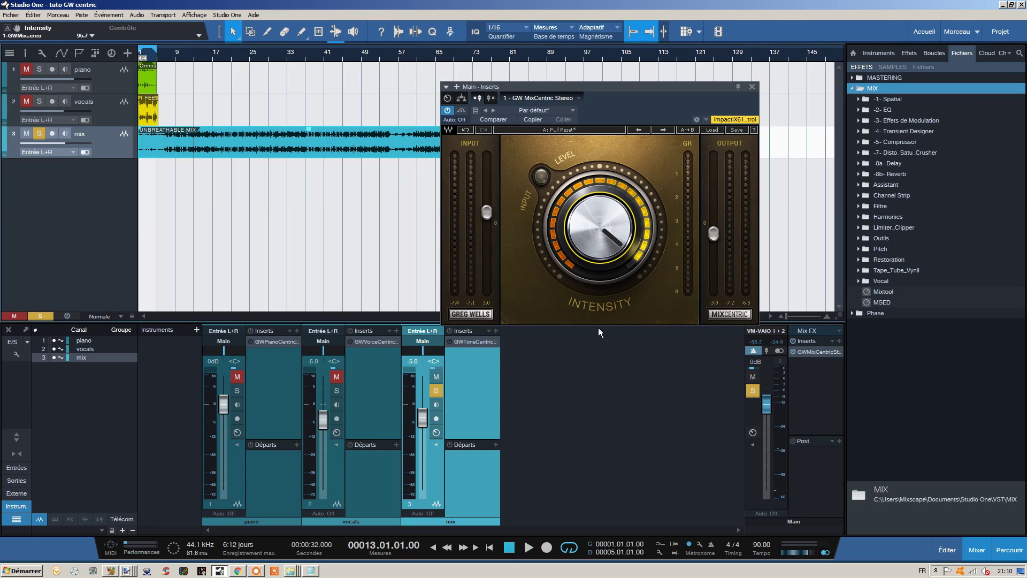
pyautogui.moveTo(585, 204); pyautogui.dragTo(585, 245)
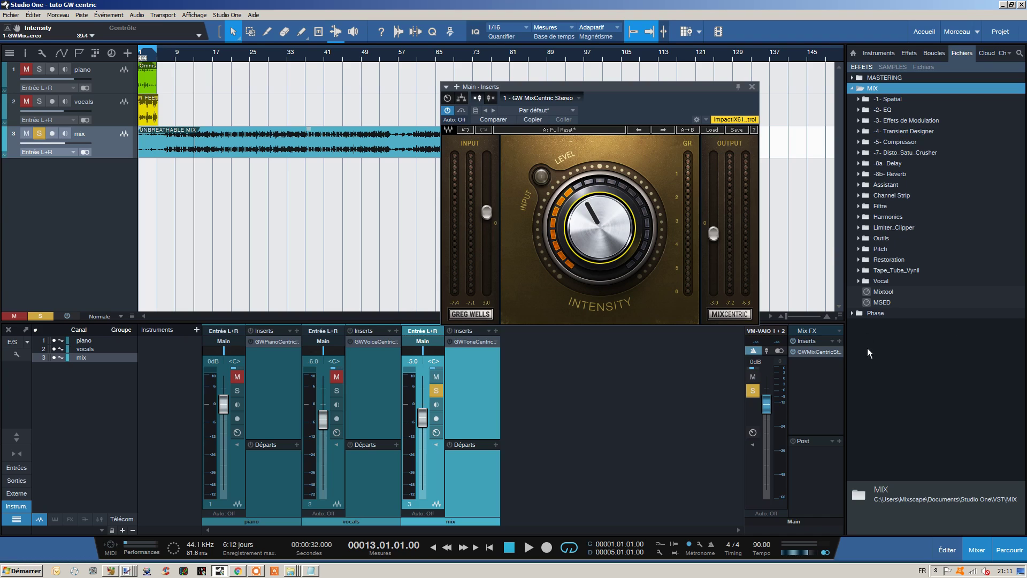
# - Add the Mixtool plugin after MixCentric on the Main output and set its gain to -2.00 dB
pyautogui.click(839, 342)
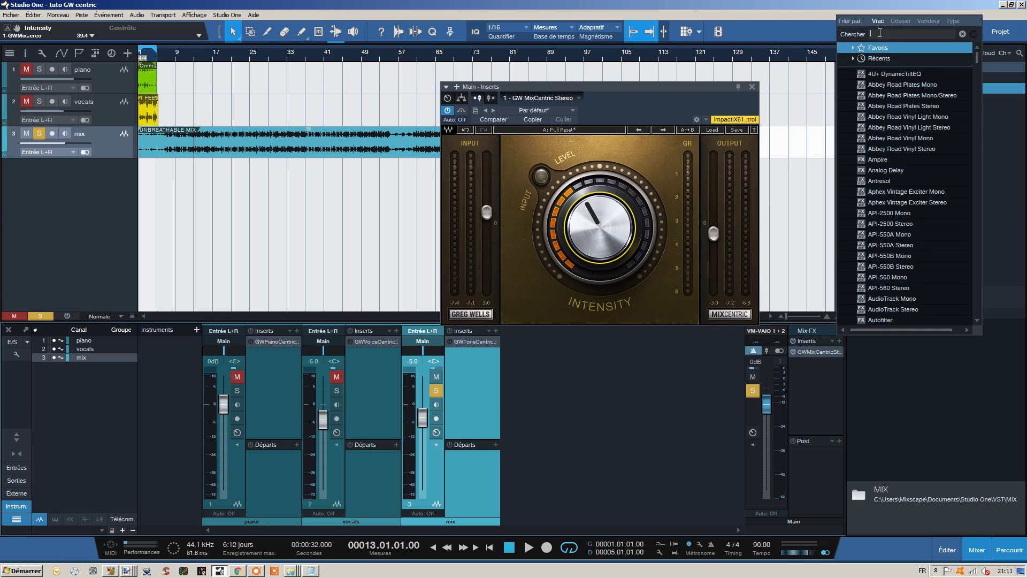
pyautogui.write('micx')
pyautogui.click(889, 34)
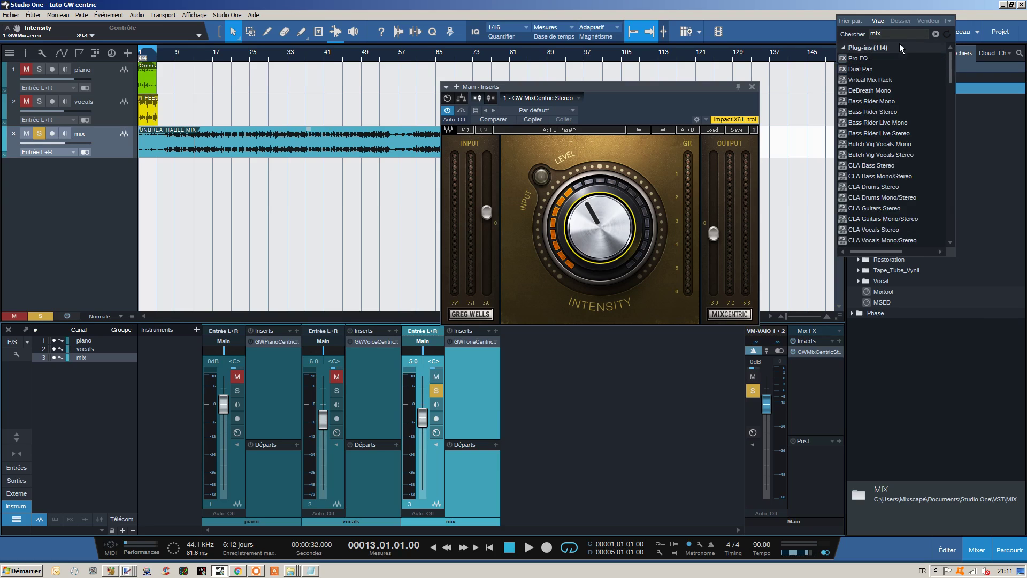
pyautogui.write('too')
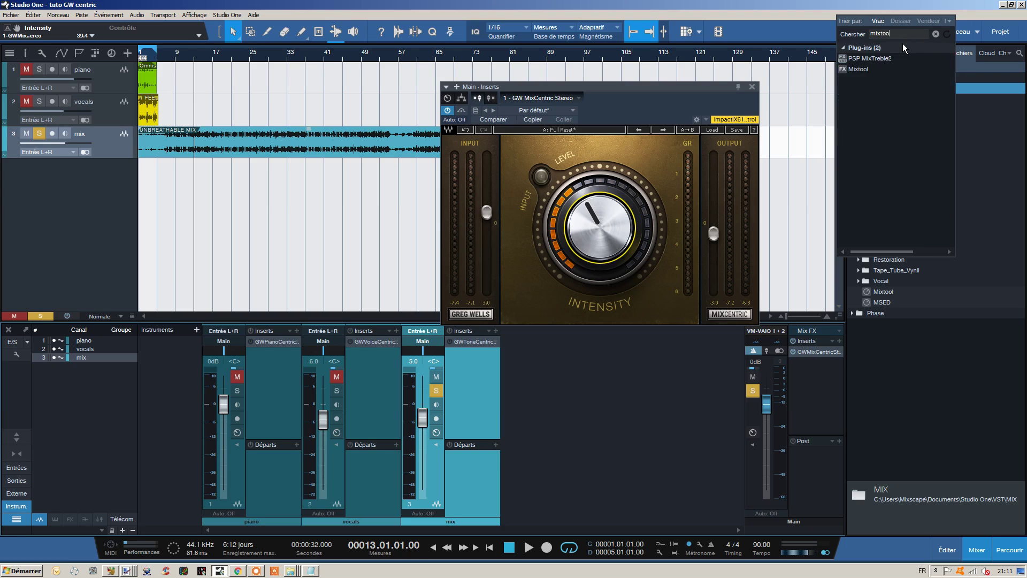
pyautogui.click(877, 58)
pyautogui.doubleClick(876, 59)
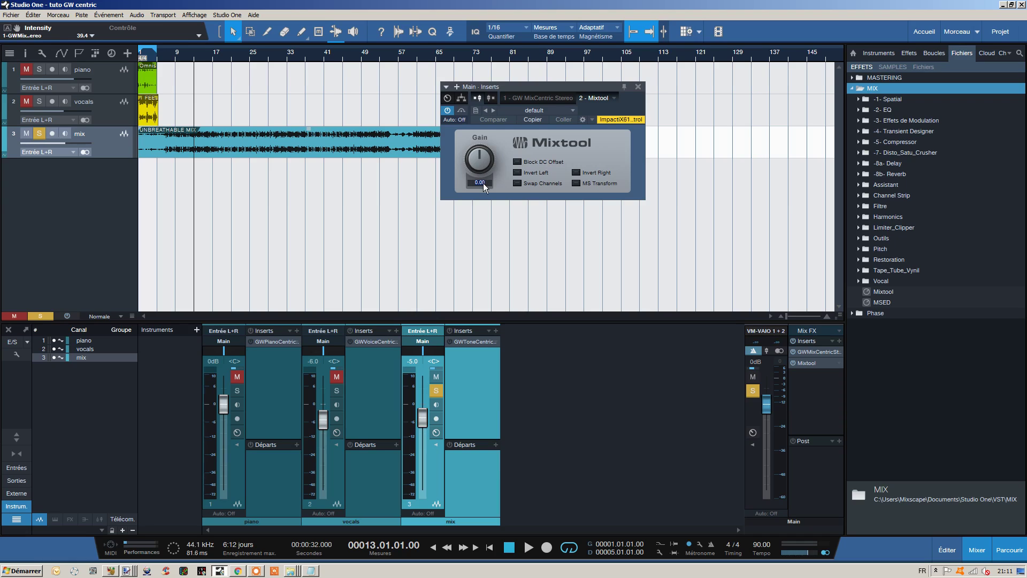
pyautogui.press('Return')
# - Return to MixCentric on the Main output and set its Intensity to about 58.9
pyautogui.click(811, 352)
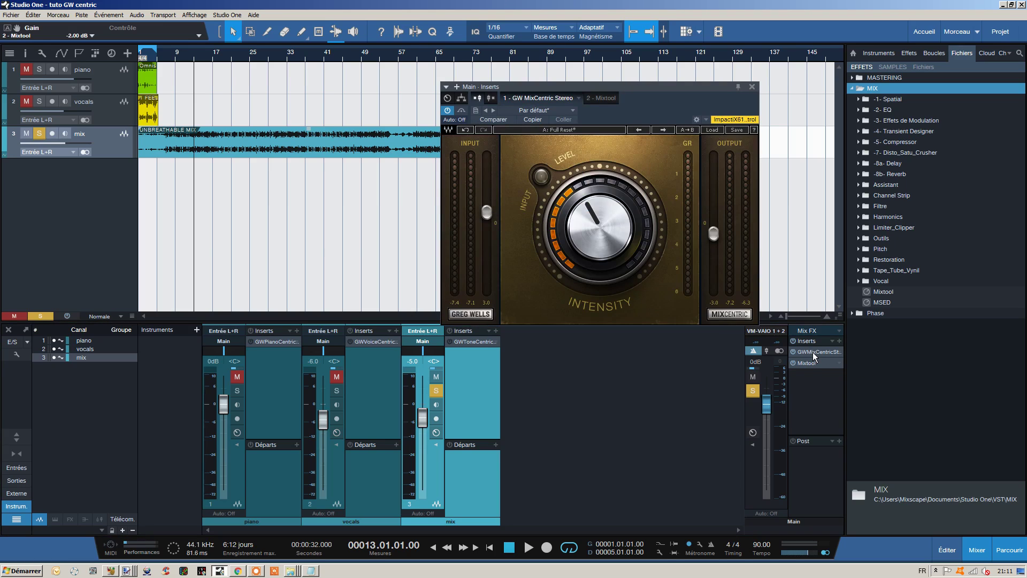
pyautogui.moveTo(579, 220); pyautogui.dragTo(578, 187)
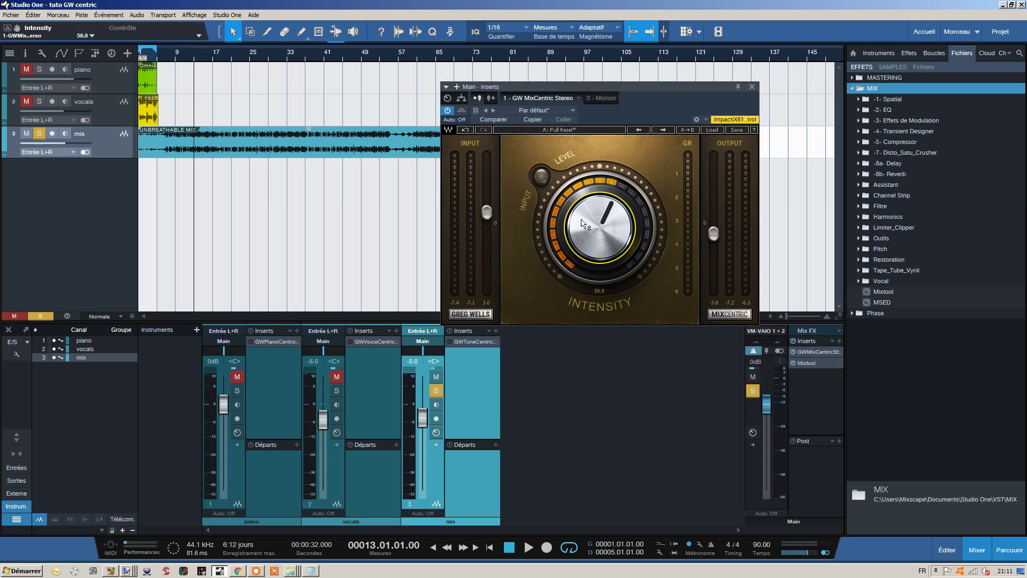
# - Compare the mix from bar 13 with MixCentric and Mixtool bypassed and reactivated, stop playback, and reopen MixCentric
pyautogui.click(448, 111)
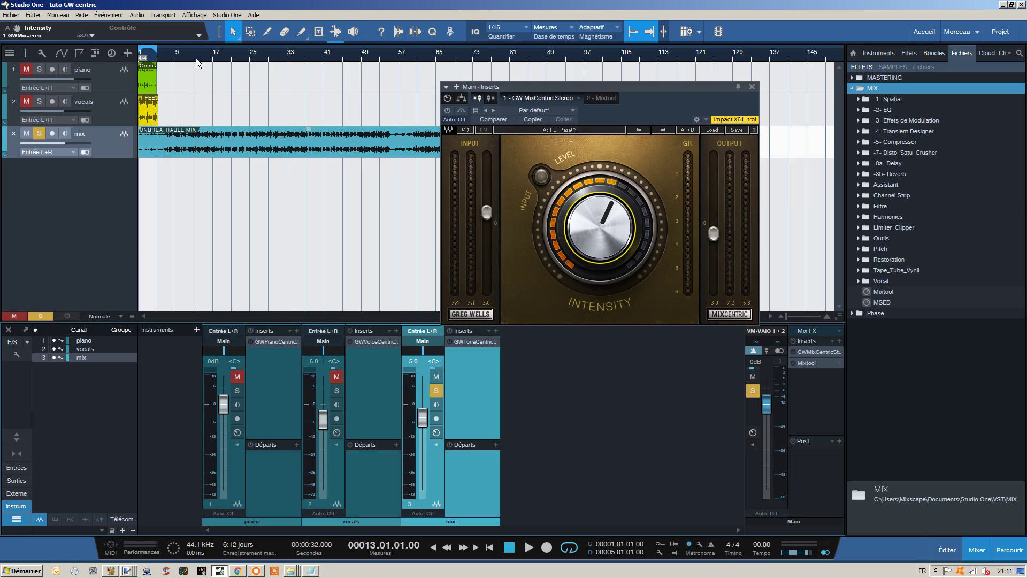
pyautogui.press('space')
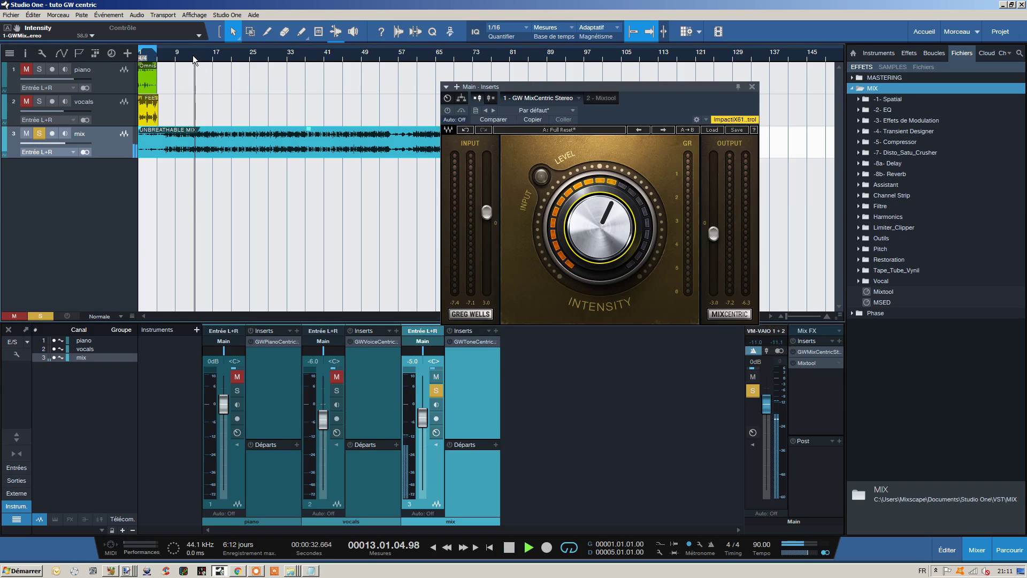
pyautogui.click(810, 366)
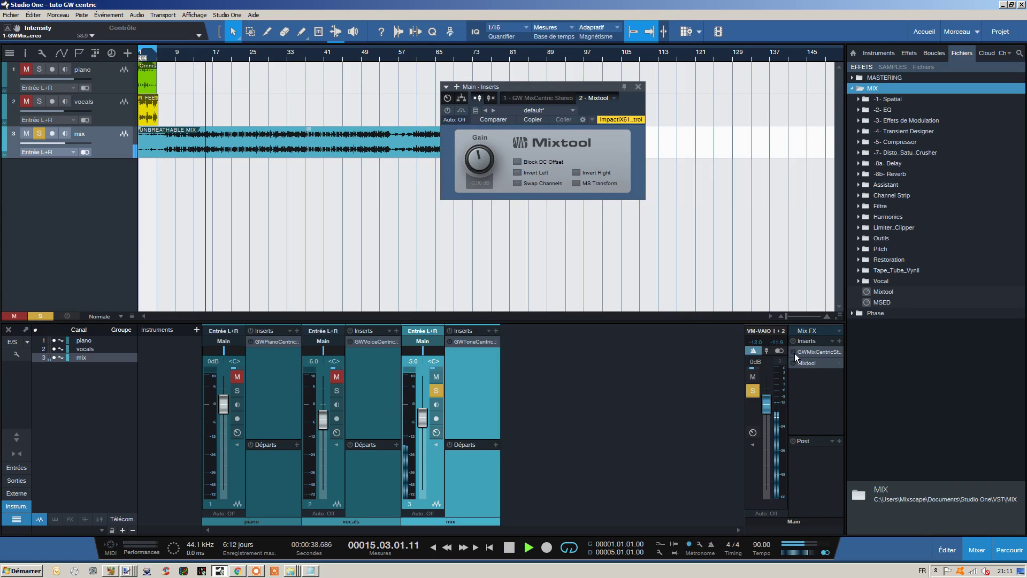
pyautogui.click(794, 363)
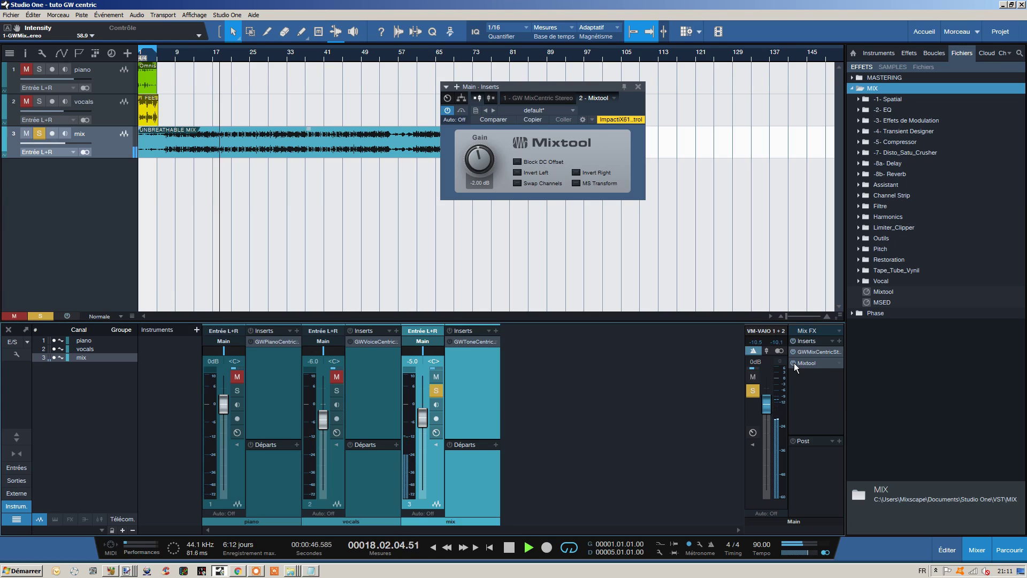
pyautogui.click(510, 551)
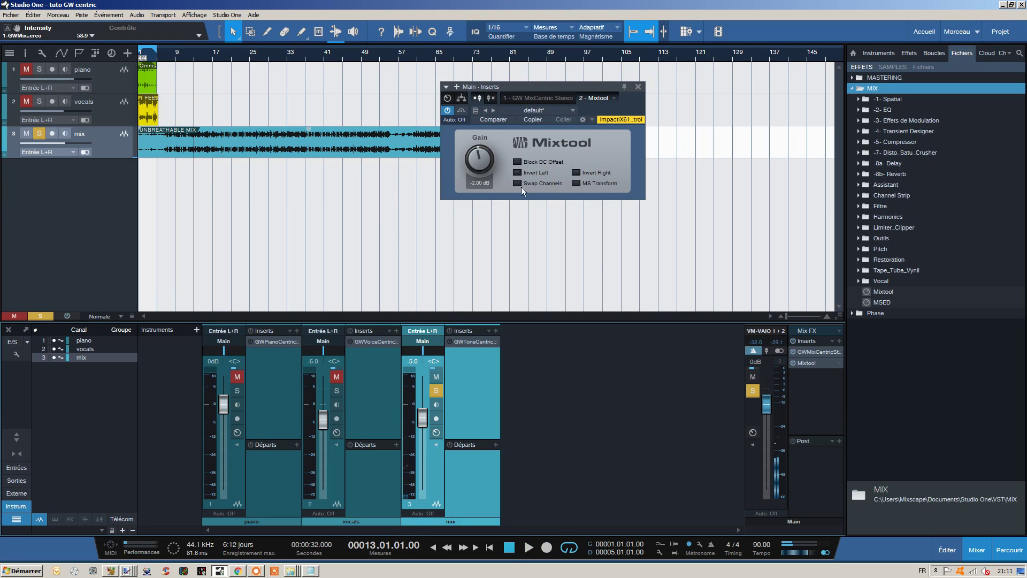
pyautogui.click(817, 351)
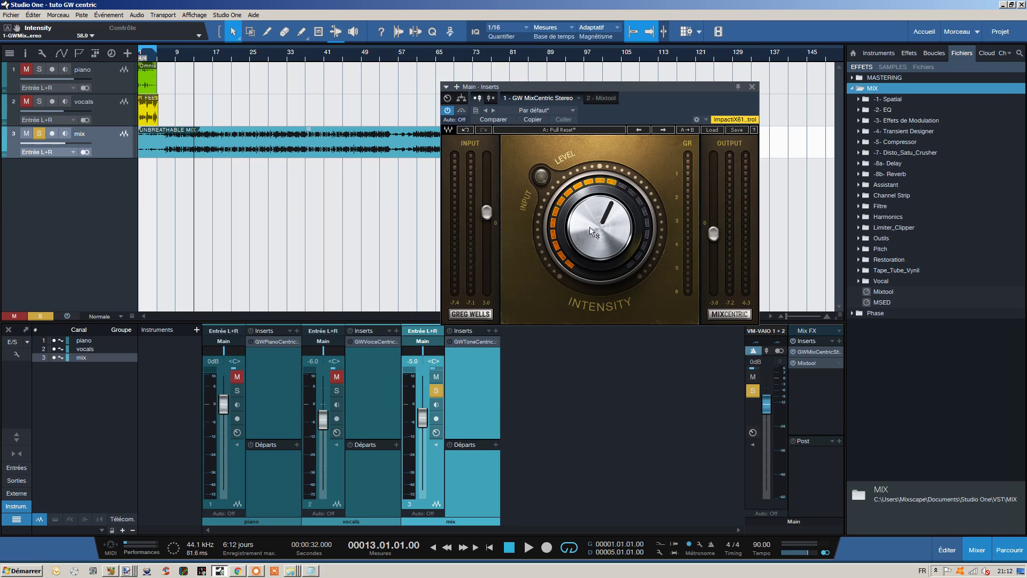
pyautogui.moveTo(605, 254)
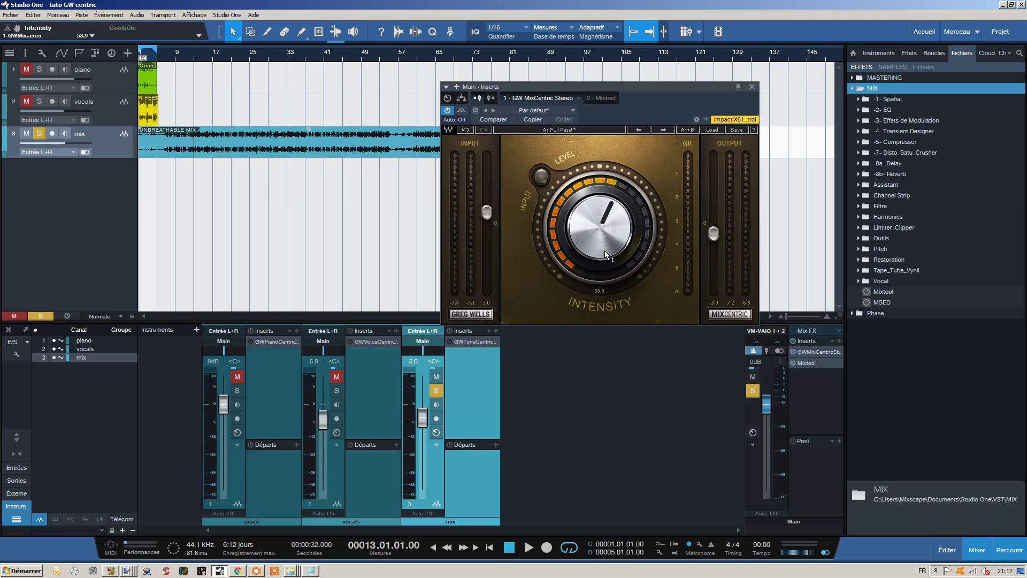